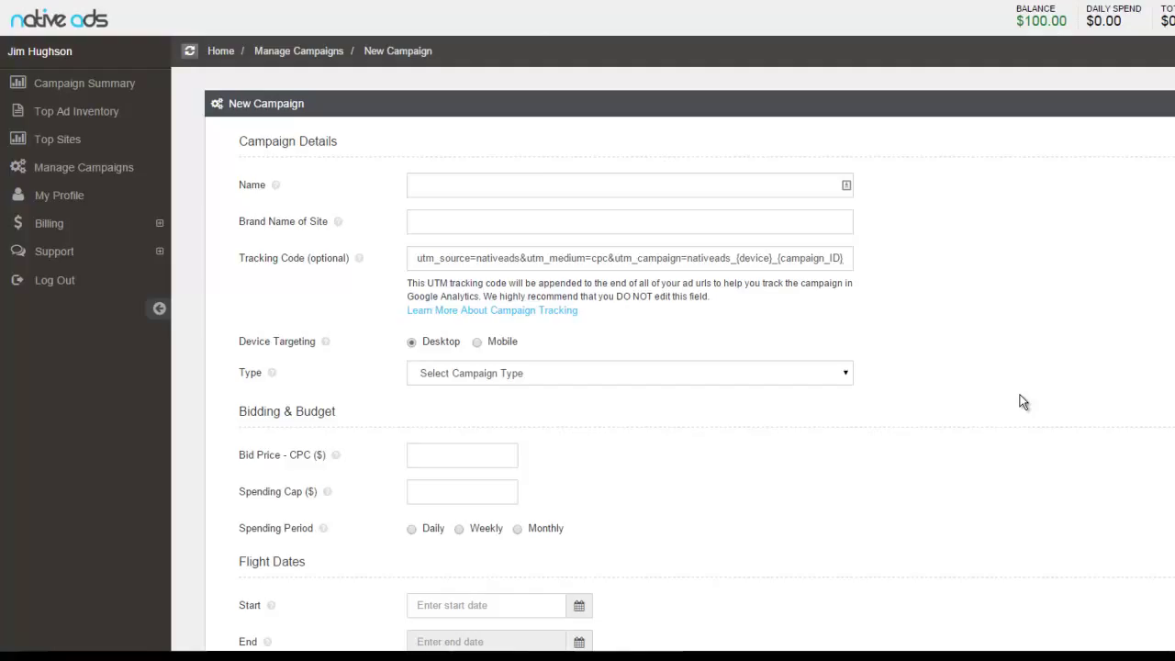
# Step: Enter 'Diabetes Prevention' as the campaign name and 'MyDomain' as the site's brand name
pyautogui.click(528, 182)
pyautogui.write('Dia')
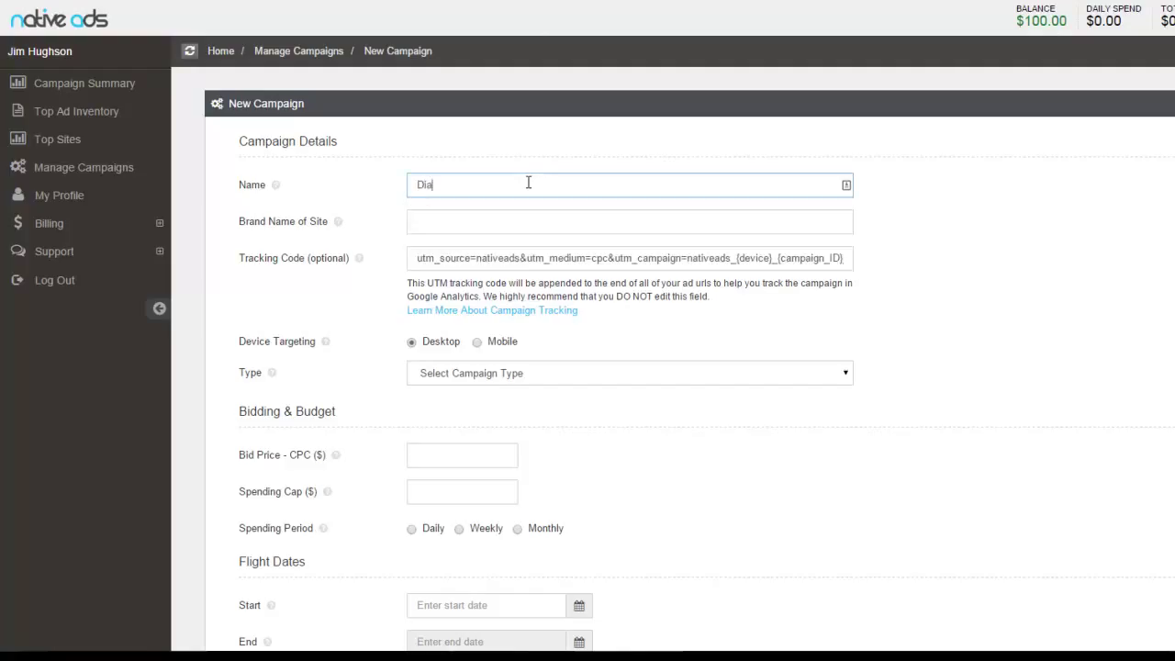
pyautogui.write('betes Prevention')
pyautogui.press('Tab')
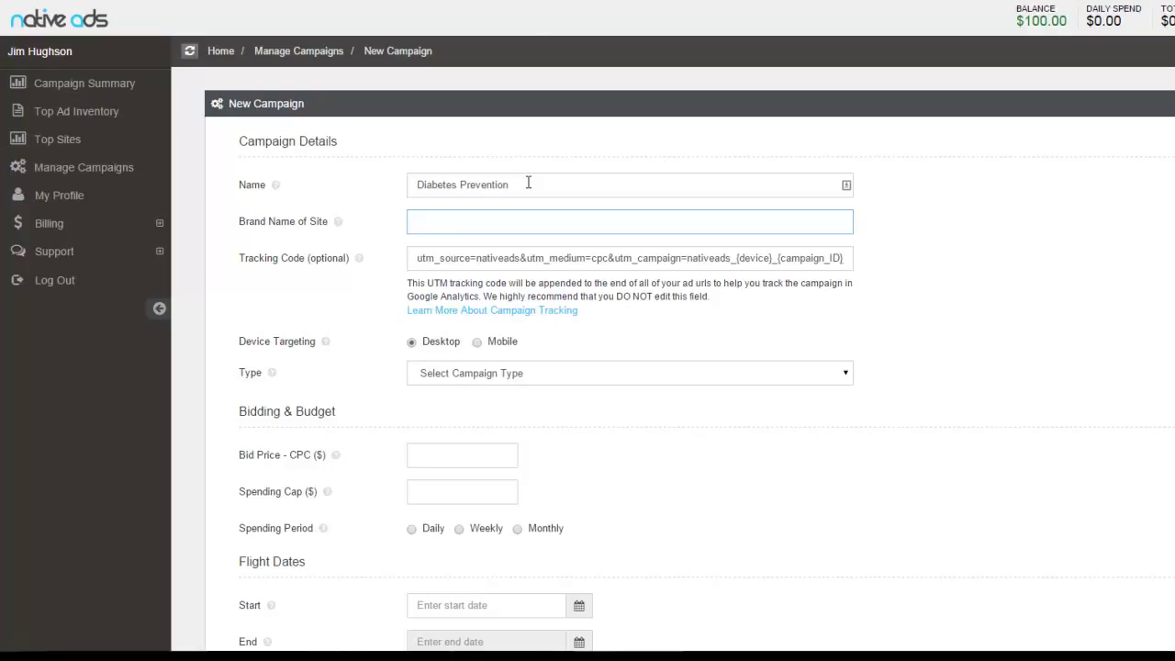
pyautogui.write('MyDomain')
# Step: Choose Direct Response as the campaign type and change the bid price to 0.25
pyautogui.click(472, 375)
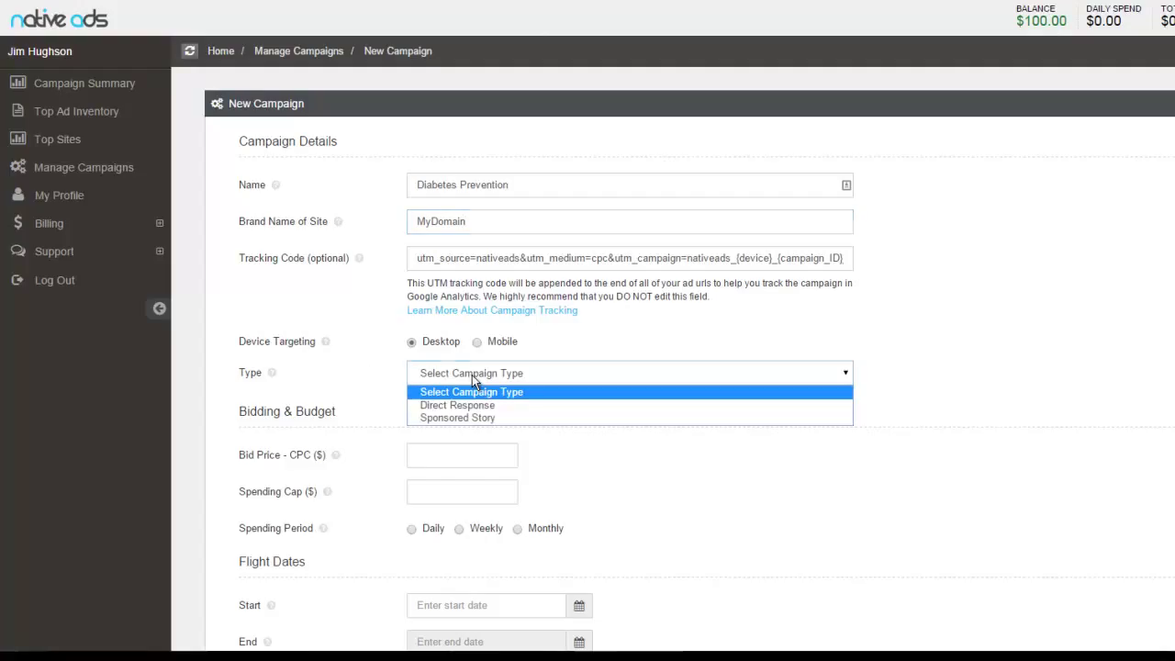
pyautogui.click(509, 407)
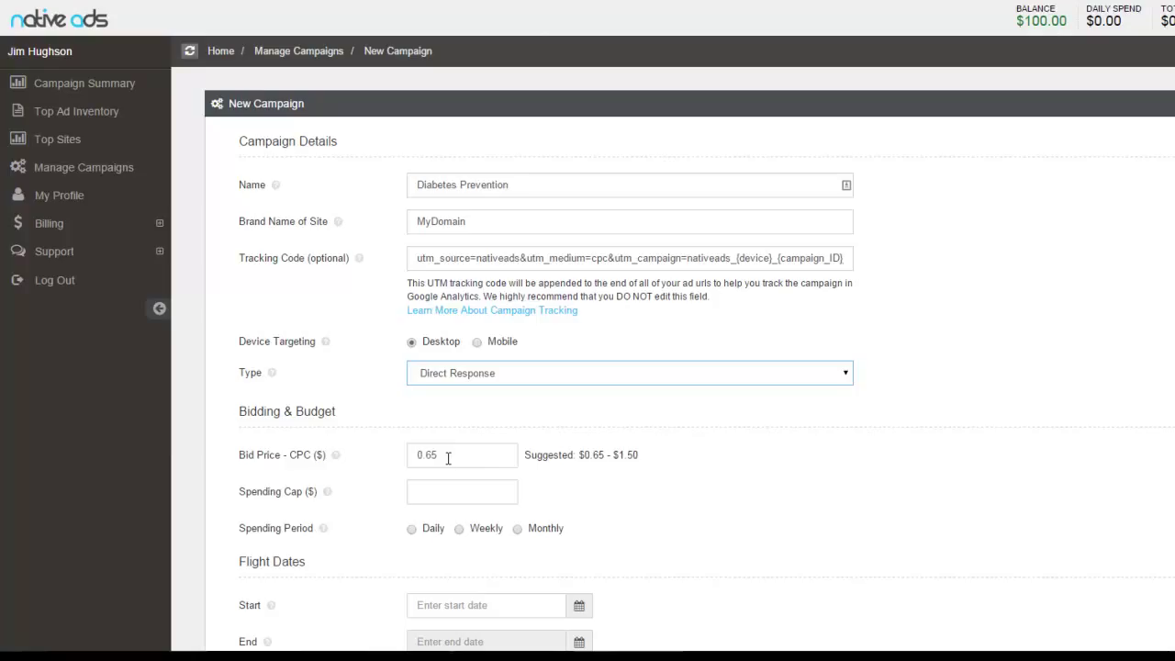
pyautogui.moveTo(448, 457); pyautogui.dragTo(389, 457)
pyautogui.write('0.25')
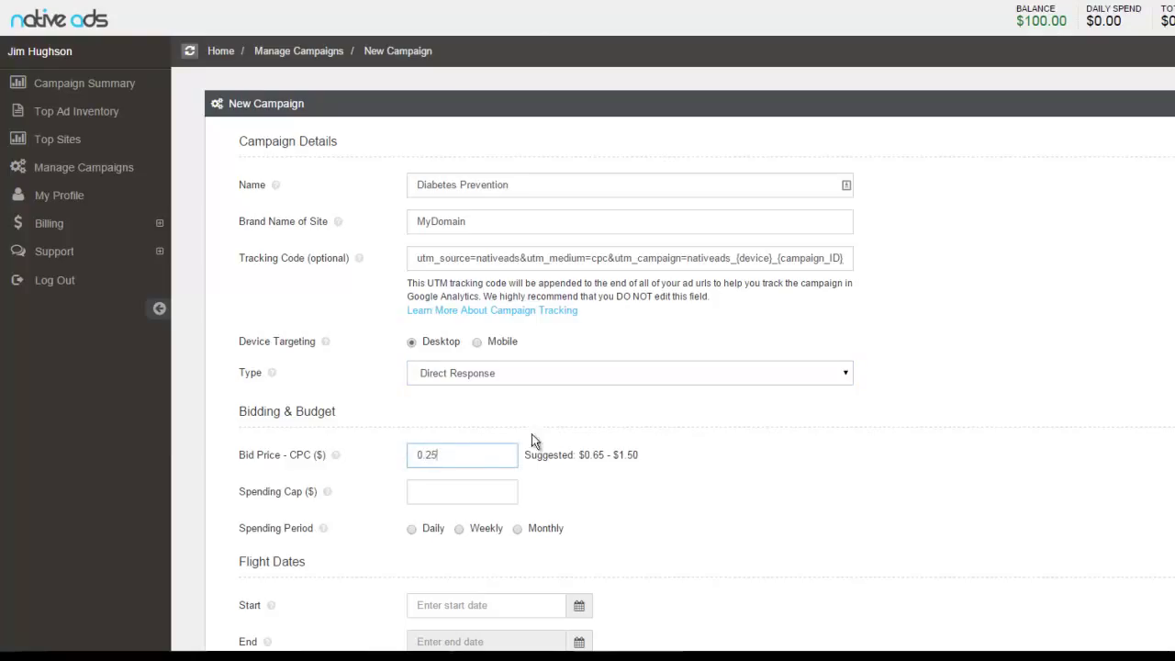
# Step: Switch the campaign type to Sponsored Story, which resets the CPC bid to 0.10
pyautogui.click(481, 380)
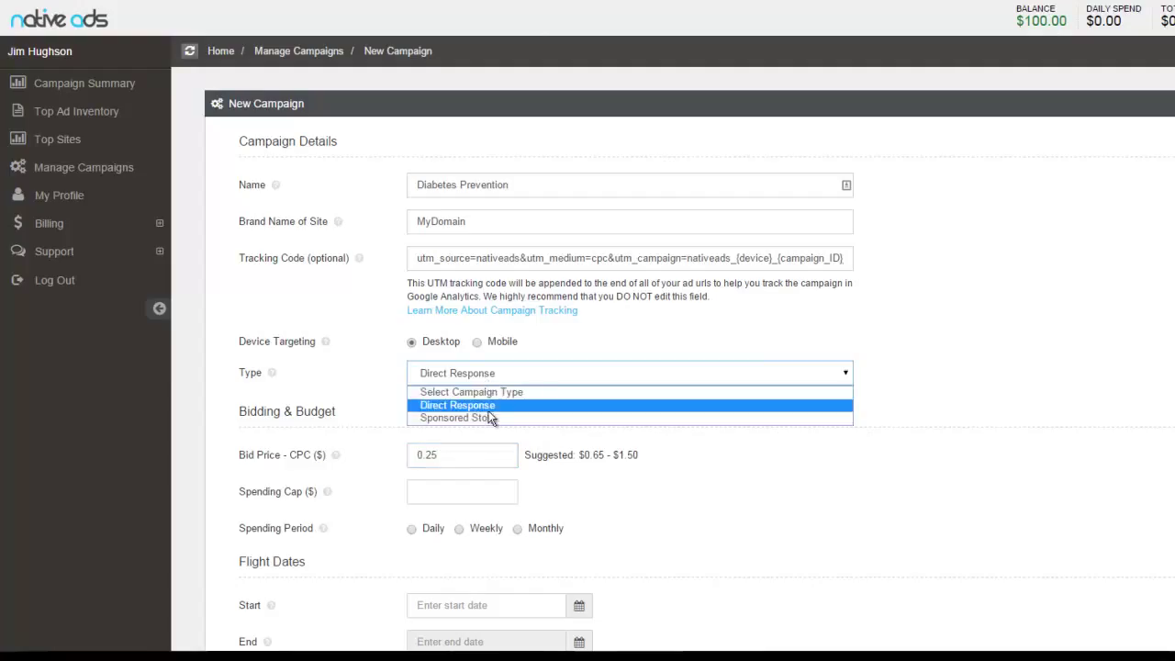
pyautogui.click(490, 419)
pyautogui.click(473, 436)
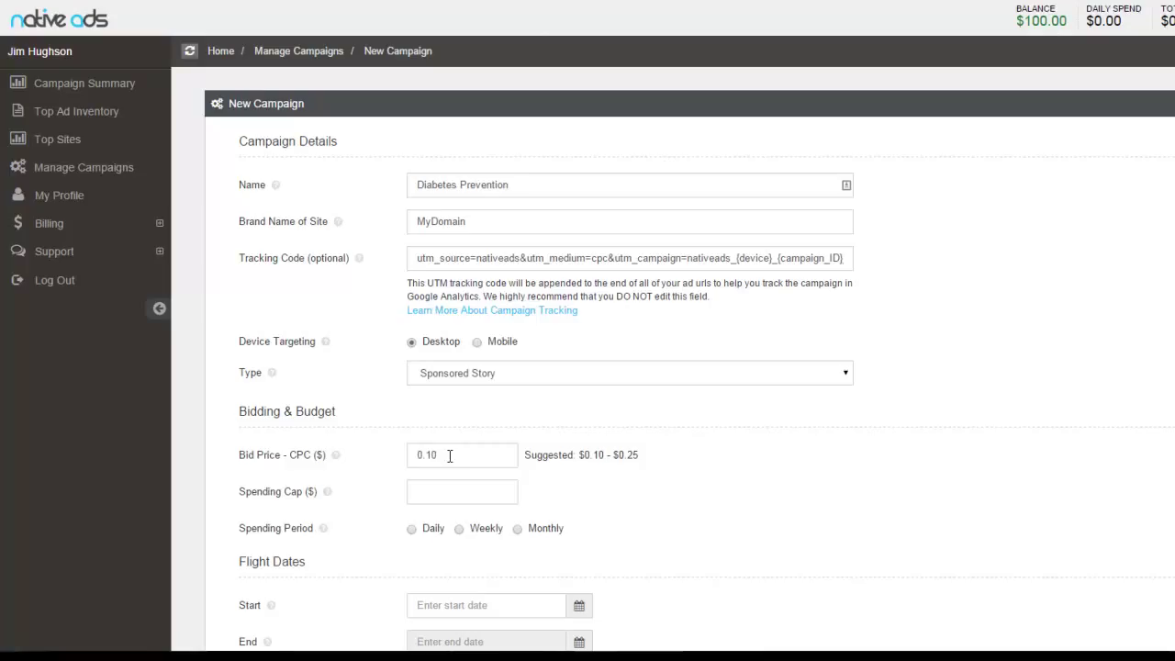
pyautogui.click(451, 490)
# Step: Set a 1000 daily spending cap and pick June 11, 2015 as the start date
pyautogui.write('1000')
pyautogui.click(412, 531)
pyautogui.scroll(-1, 662, 528)
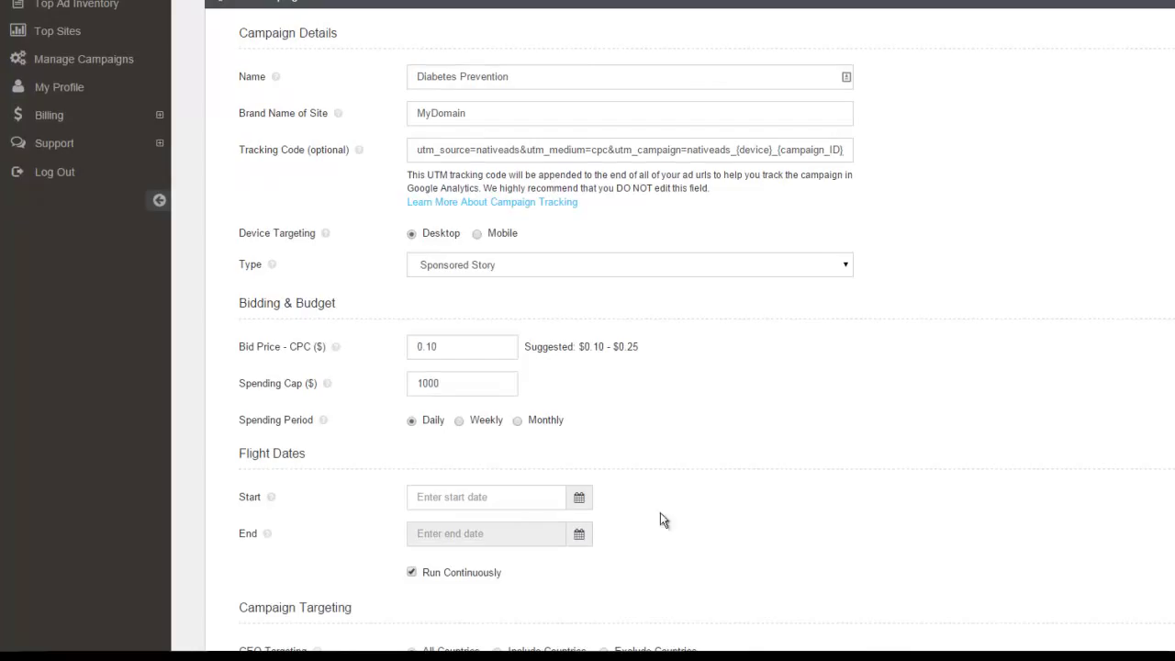
pyautogui.click(537, 496)
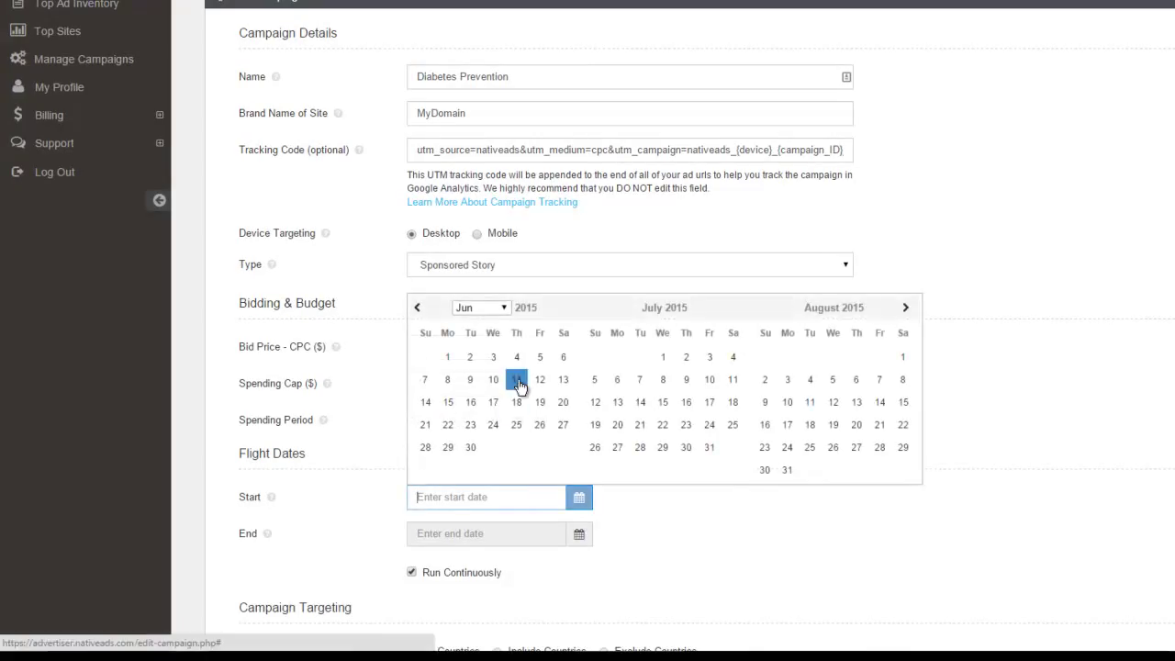
pyautogui.click(516, 379)
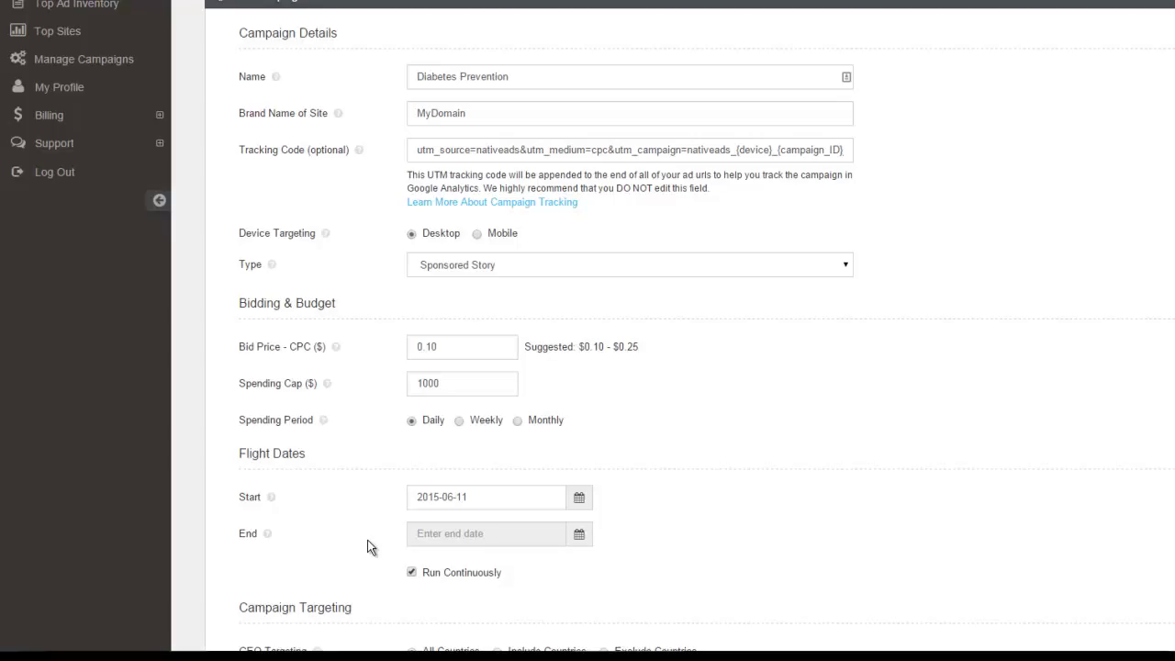
# Step: Limit targeting to included countries United States and Canada
pyautogui.scroll(-2, 363, 540)
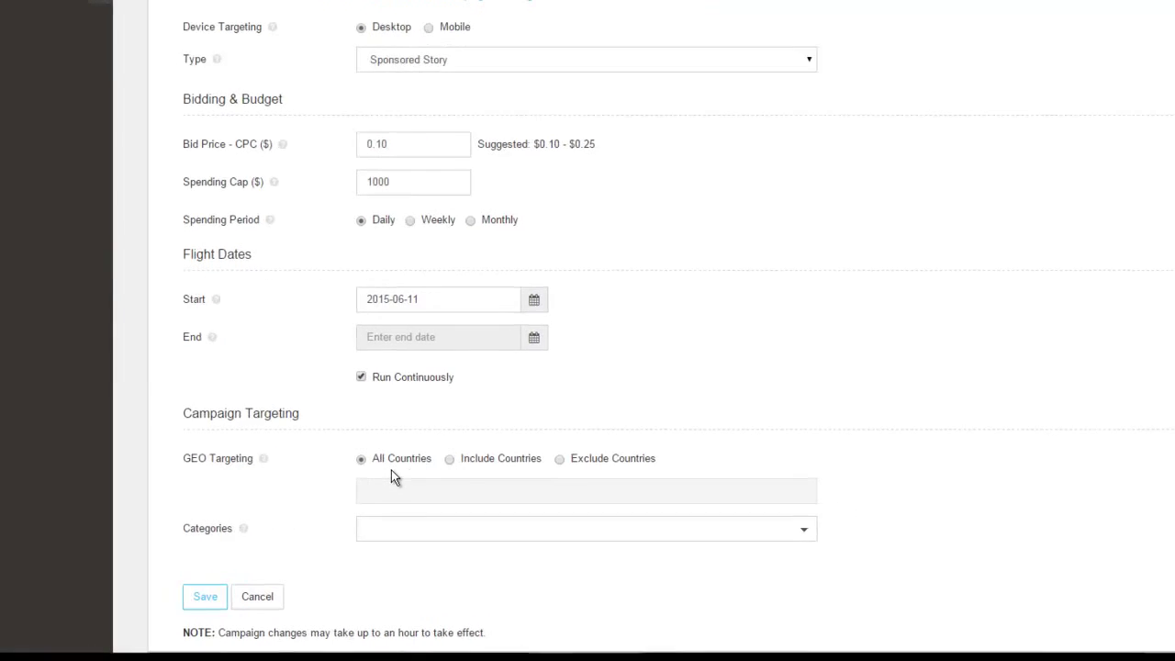
pyautogui.click(233, 440)
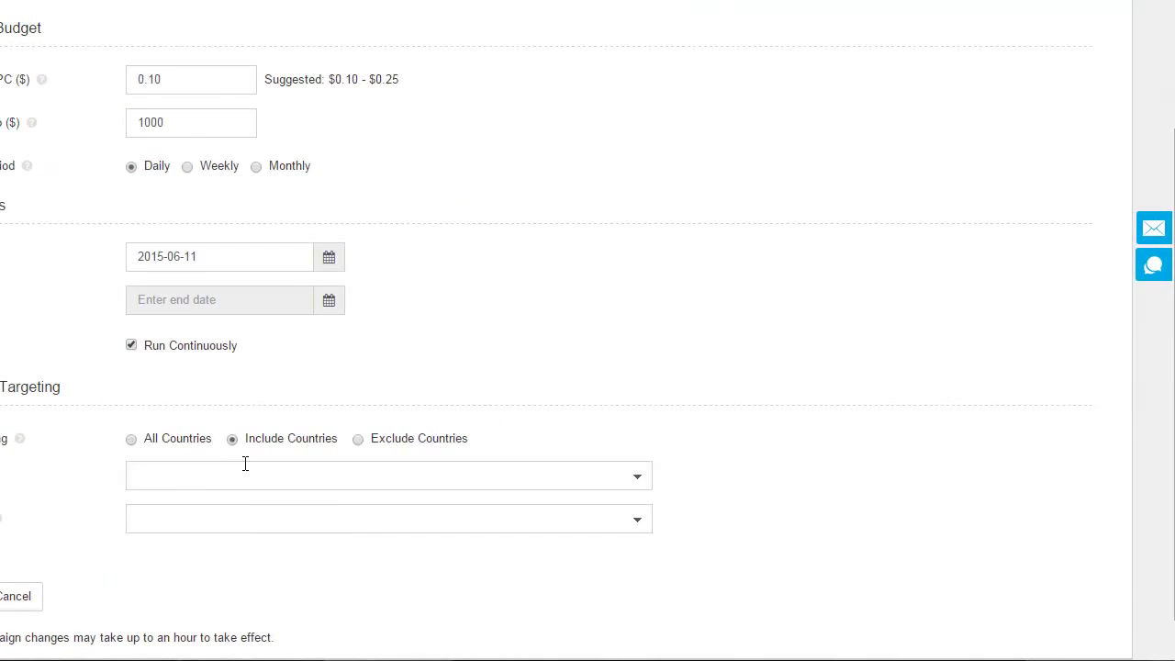
pyautogui.click(244, 466)
pyautogui.write('united st')
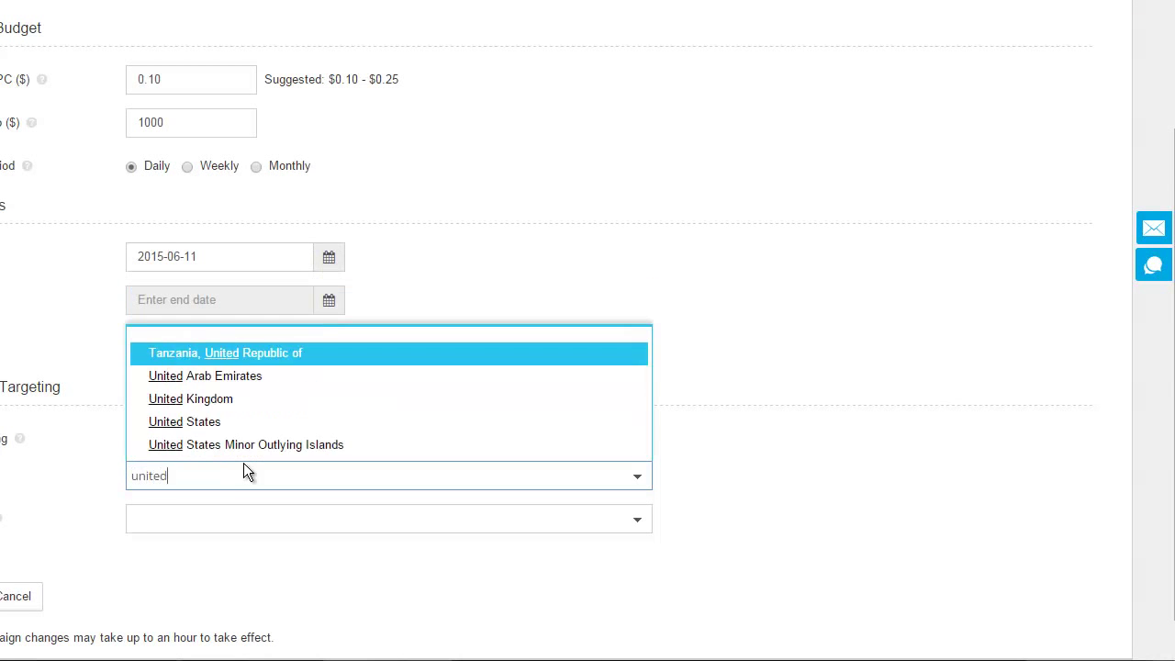
pyautogui.click(231, 424)
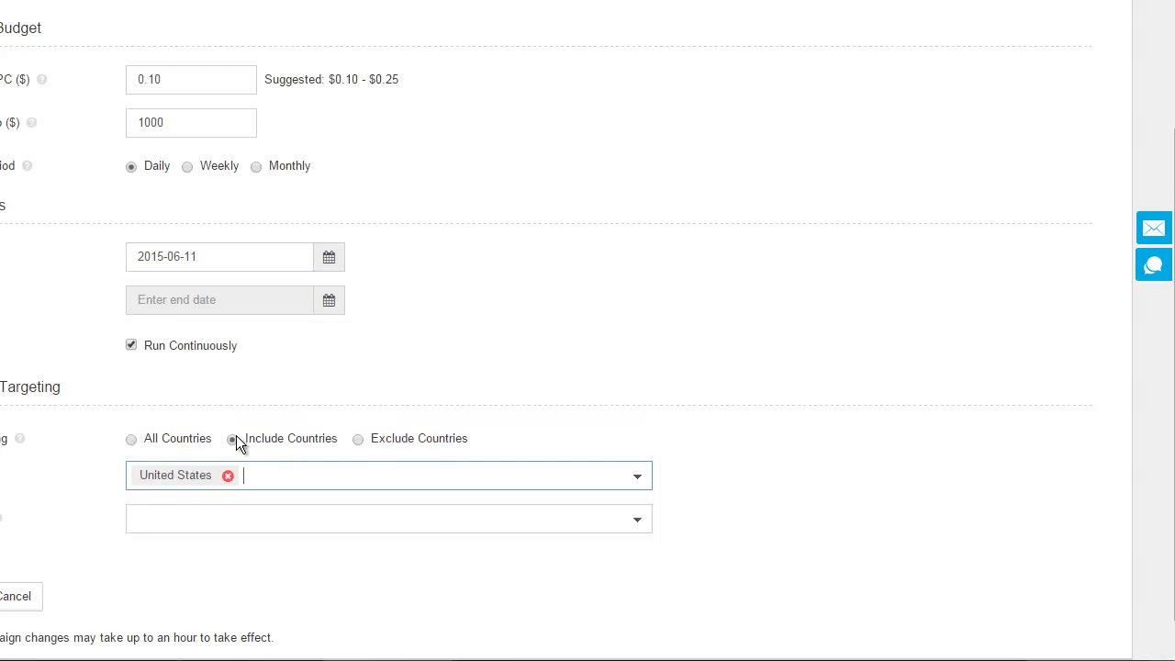
pyautogui.write('ca')
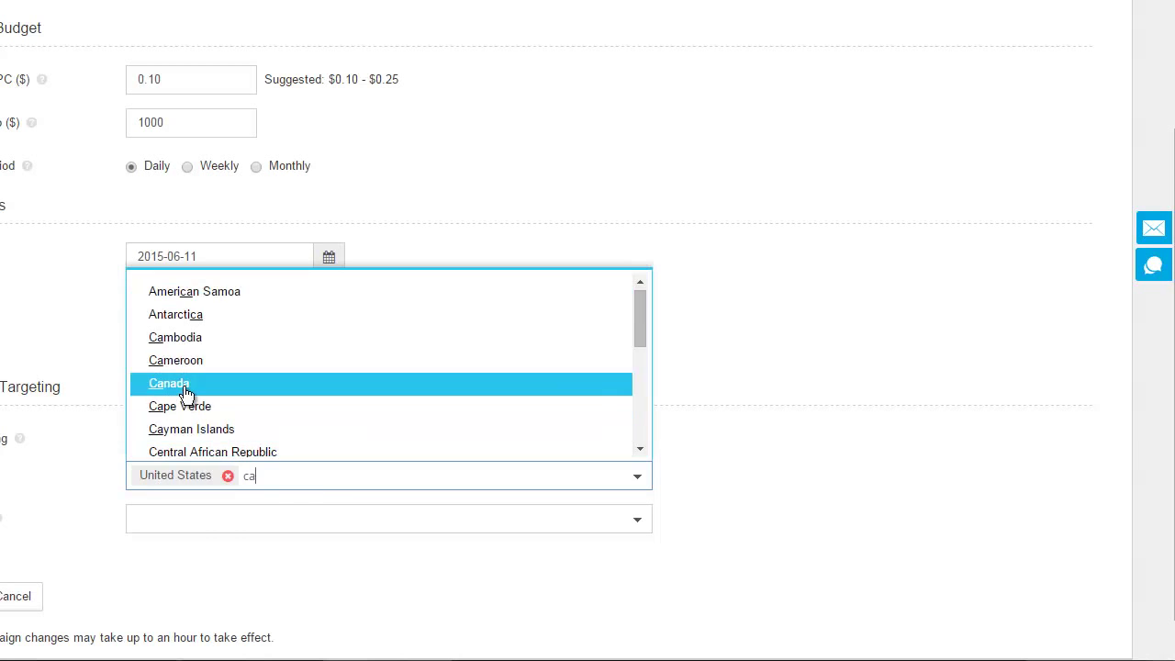
pyautogui.click(336, 389)
# Step: Add Health & Fitness and Food & Drink as the campaign's ad categories
pyautogui.click(217, 522)
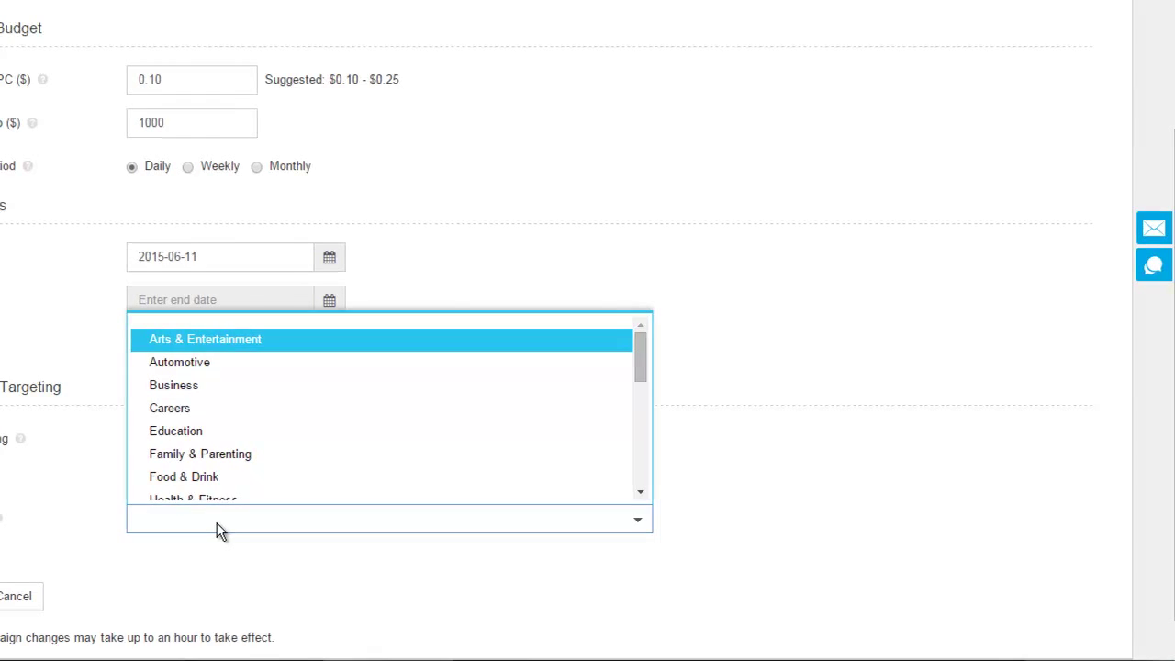
pyautogui.scroll(-1, 220, 463)
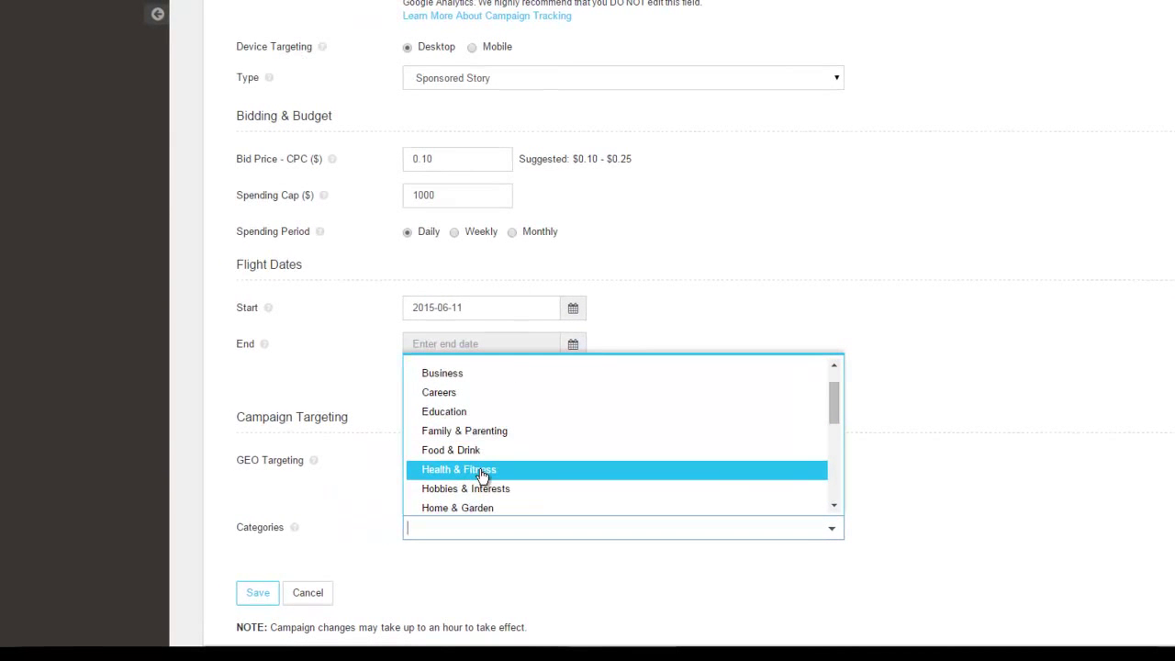
pyautogui.click(481, 470)
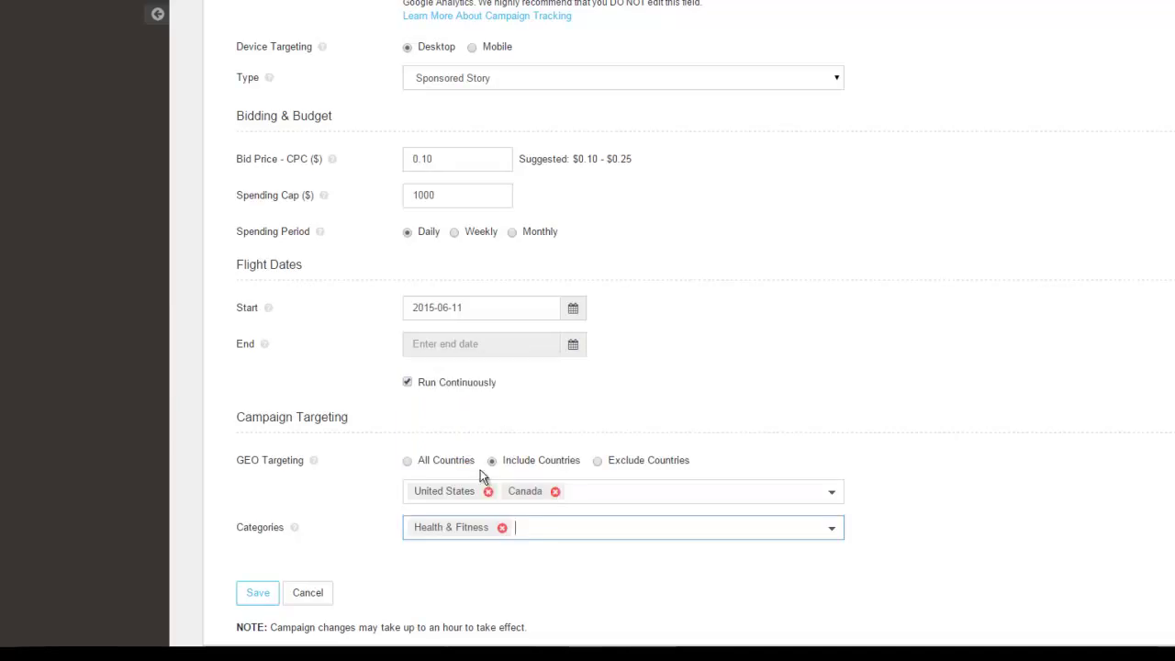
pyautogui.click(540, 534)
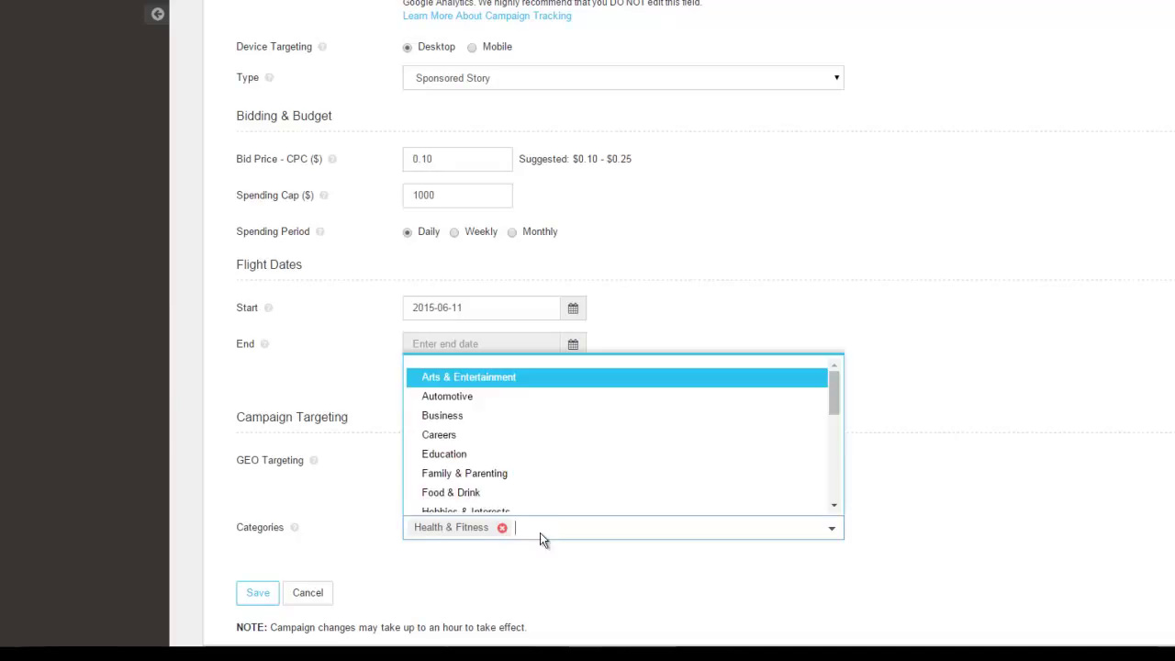
pyautogui.click(470, 490)
pyautogui.click(630, 530)
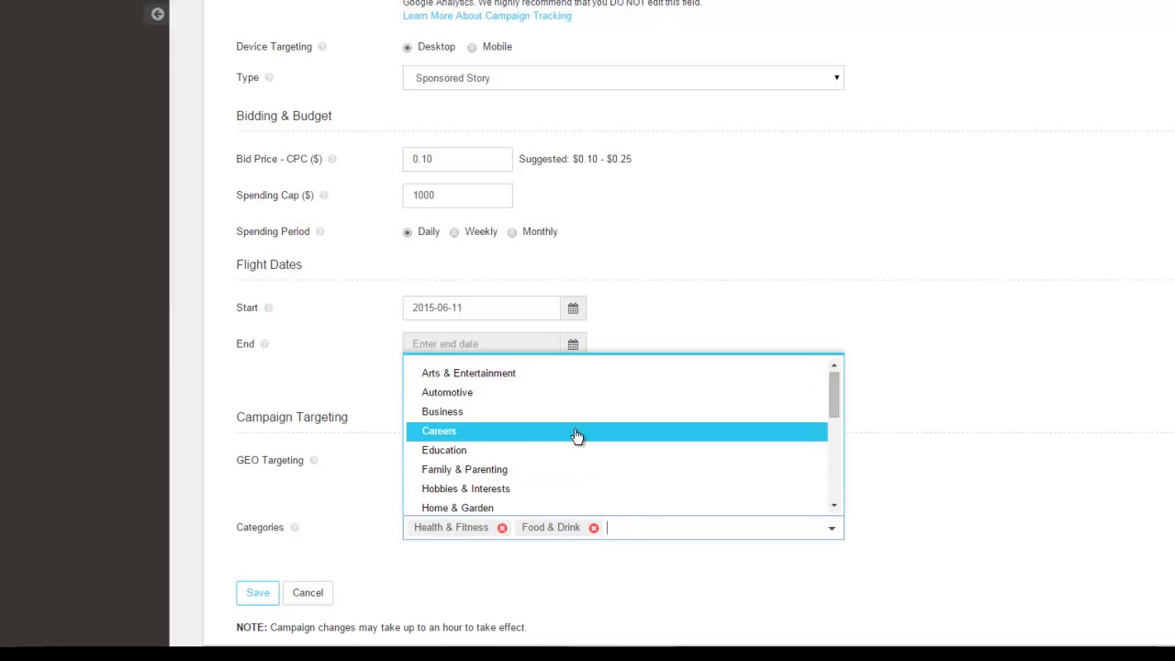
pyautogui.scroll(-3, 575, 437)
pyautogui.scroll(1, 575, 437)
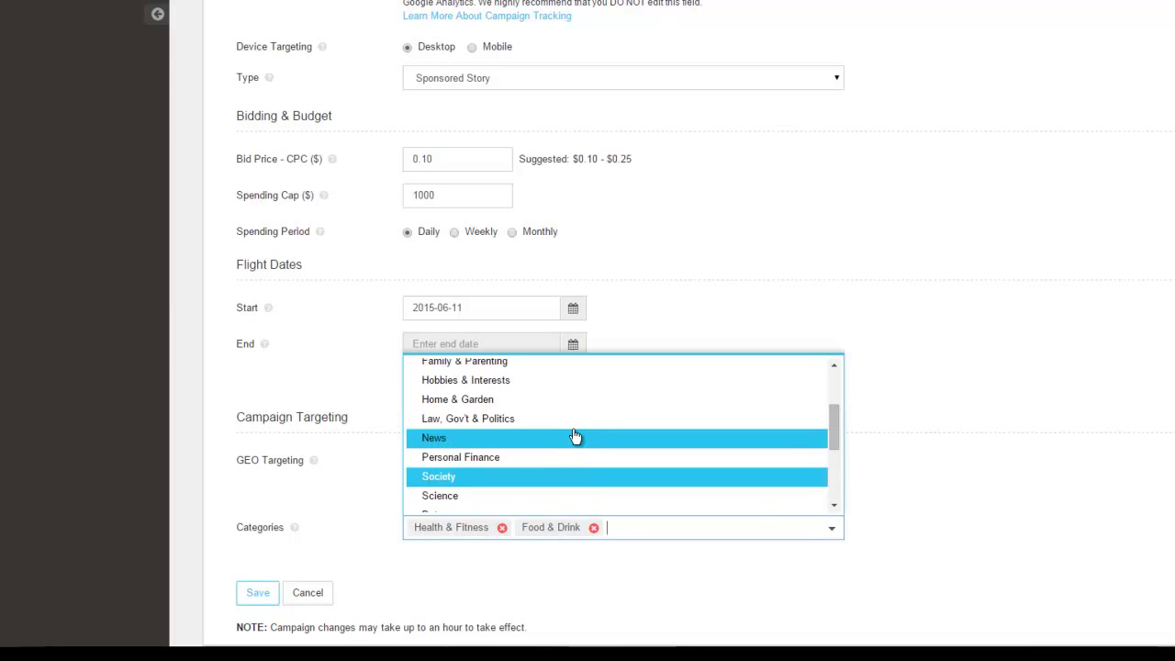
pyautogui.scroll(-5, 575, 437)
pyautogui.scroll(8, 575, 437)
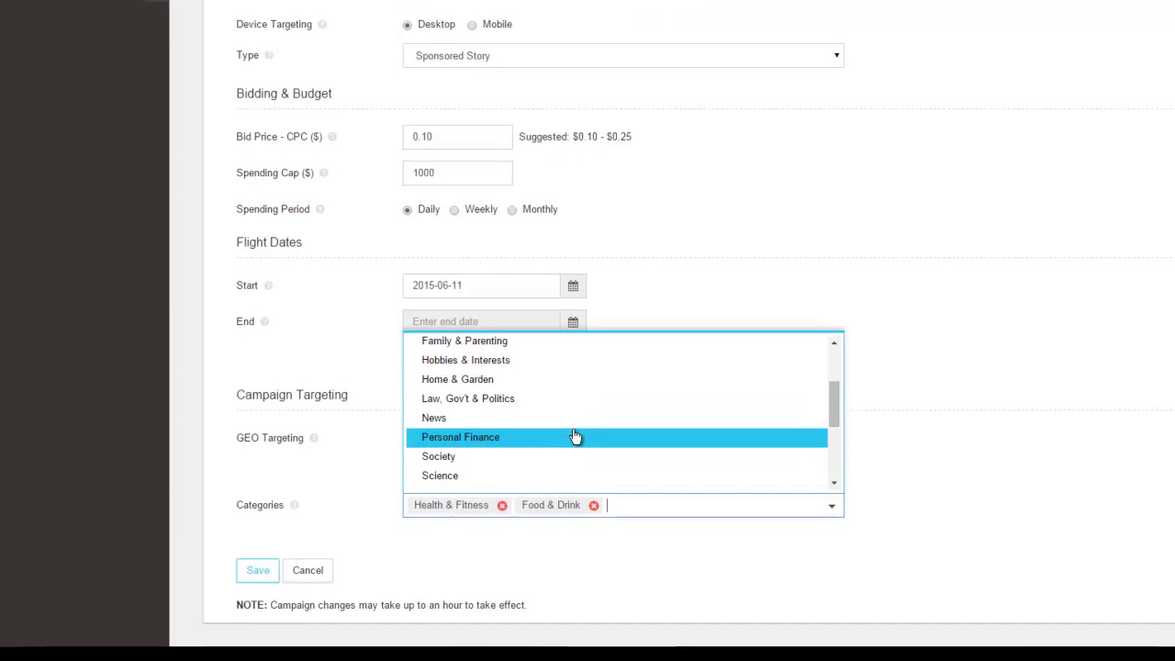
pyautogui.click(910, 579)
pyautogui.scroll(-3, 915, 574)
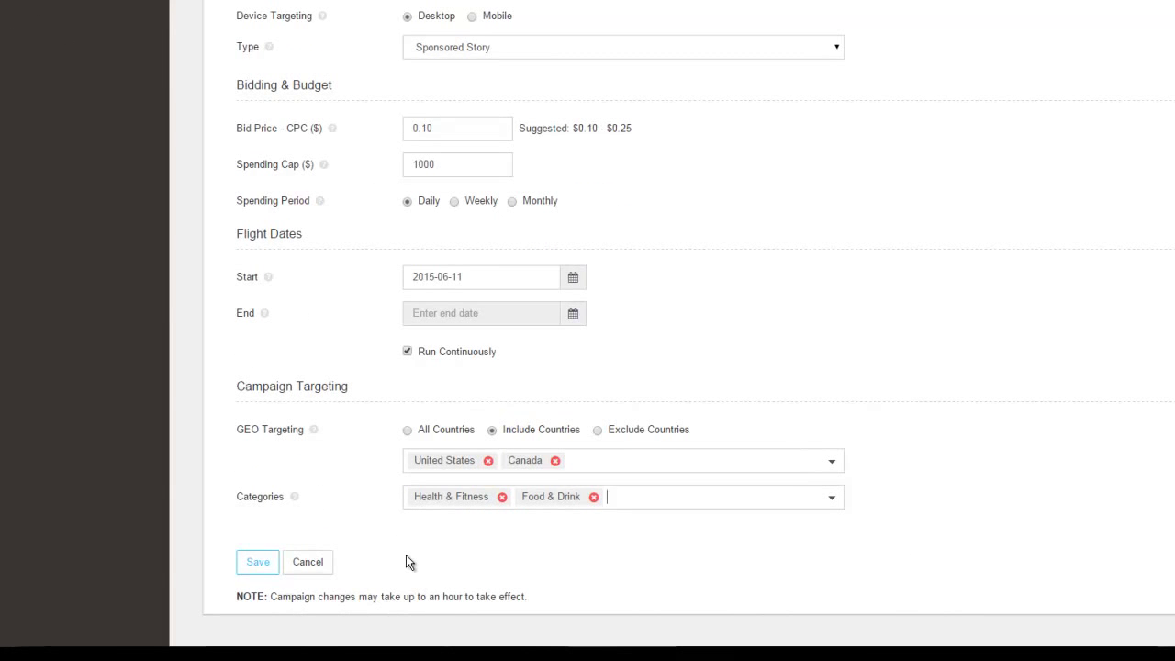
# Step: Save the campaign to reach Add Inventory, and expand then collapse the Bulk Ad Creator section
pyautogui.click(257, 569)
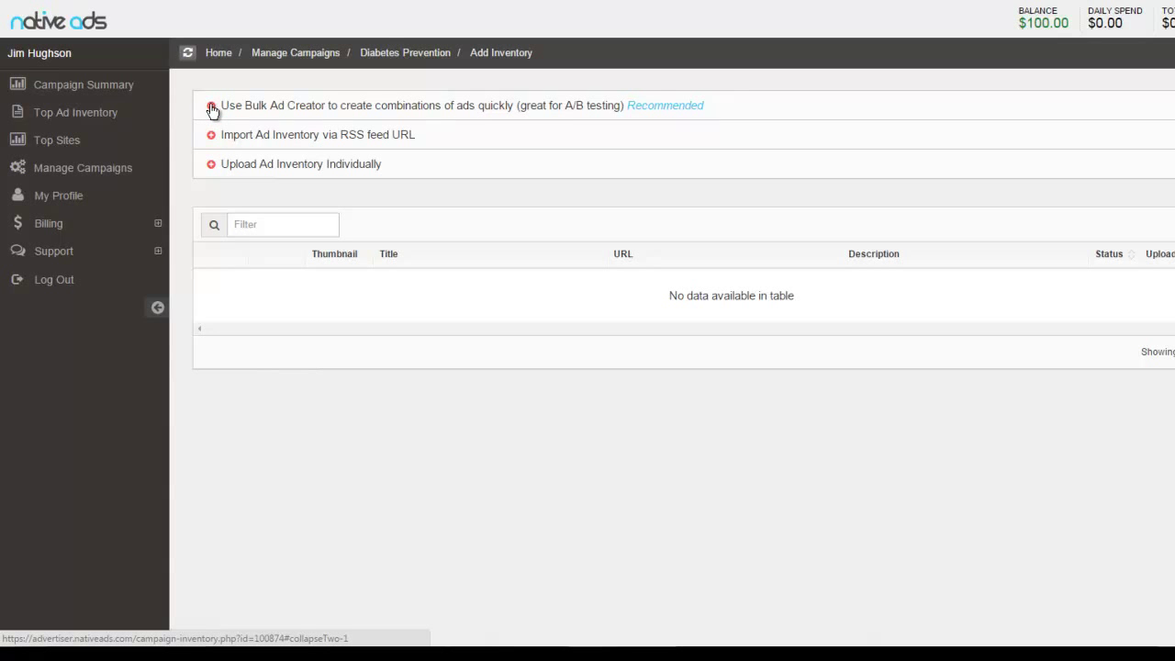
pyautogui.click(212, 109)
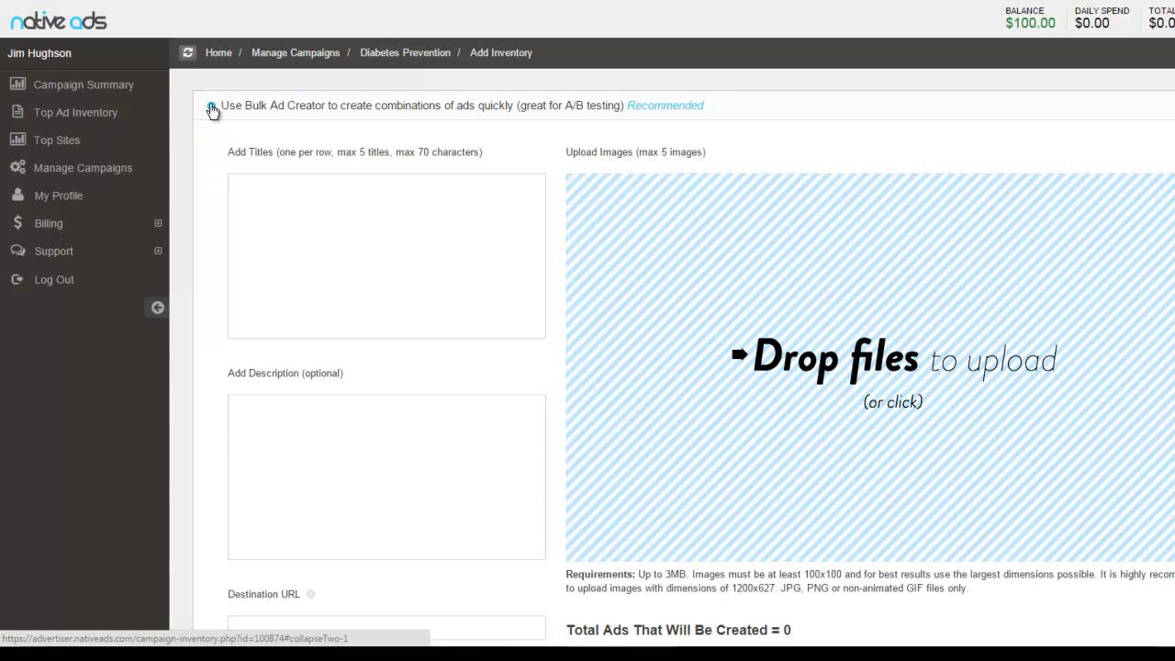
pyautogui.click(212, 109)
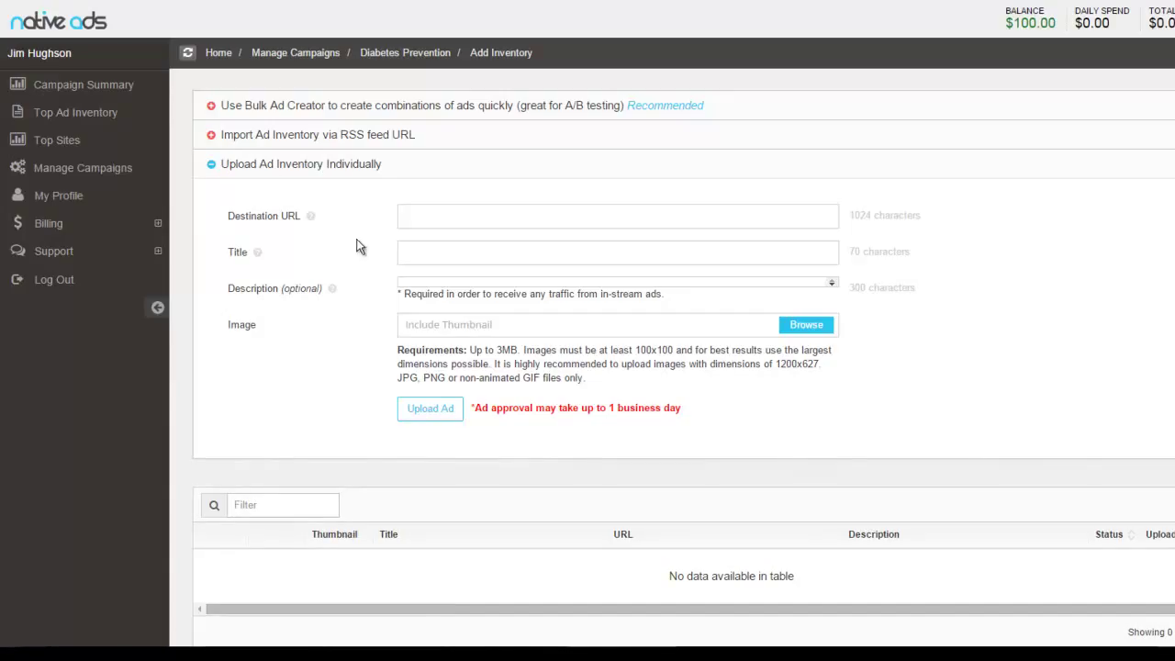
# Step: Visit the single-ad Destination URL and Title fields, collapse that form, and expand RSS feed import
pyautogui.click(406, 217)
pyautogui.click(422, 254)
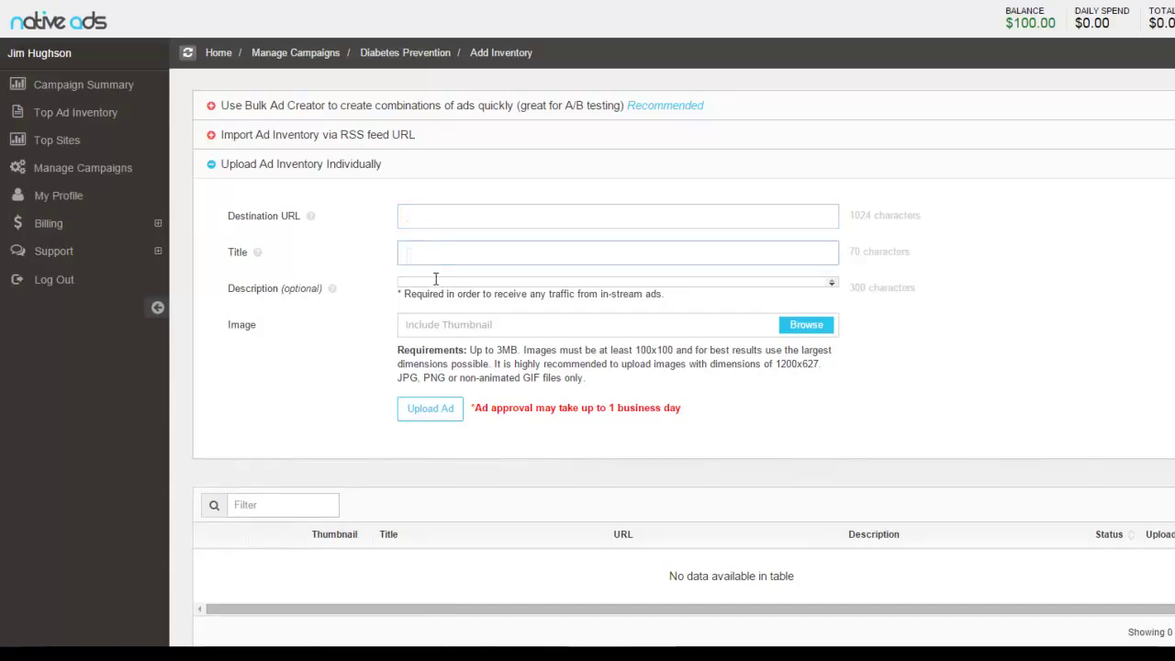
pyautogui.click(436, 279)
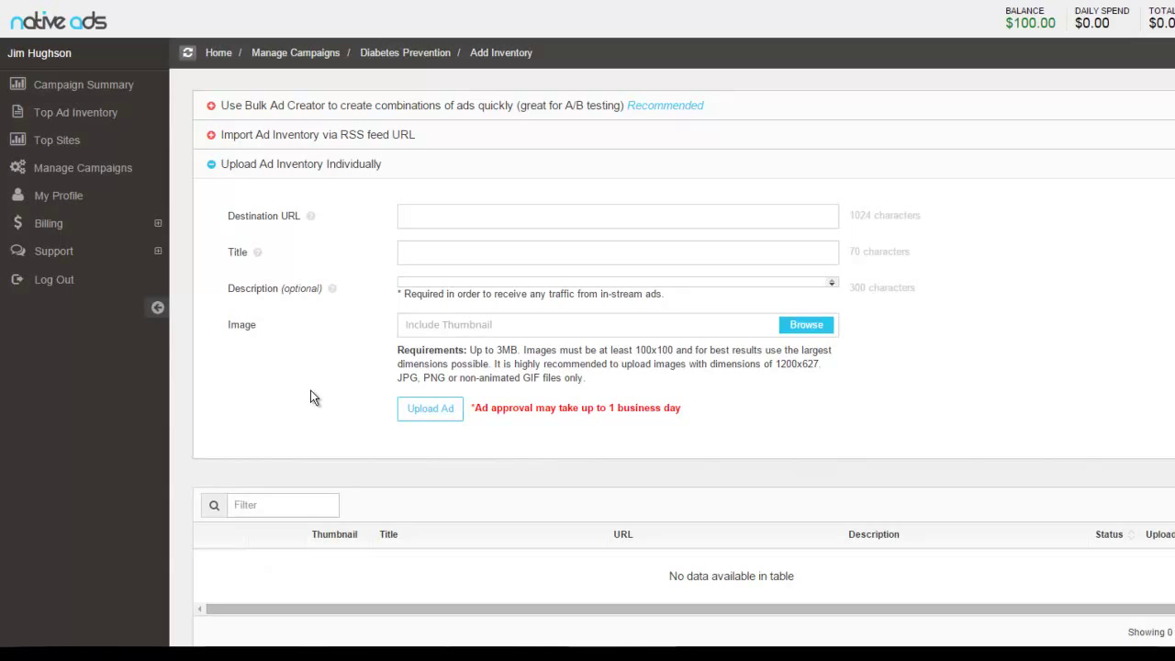
pyautogui.click(211, 164)
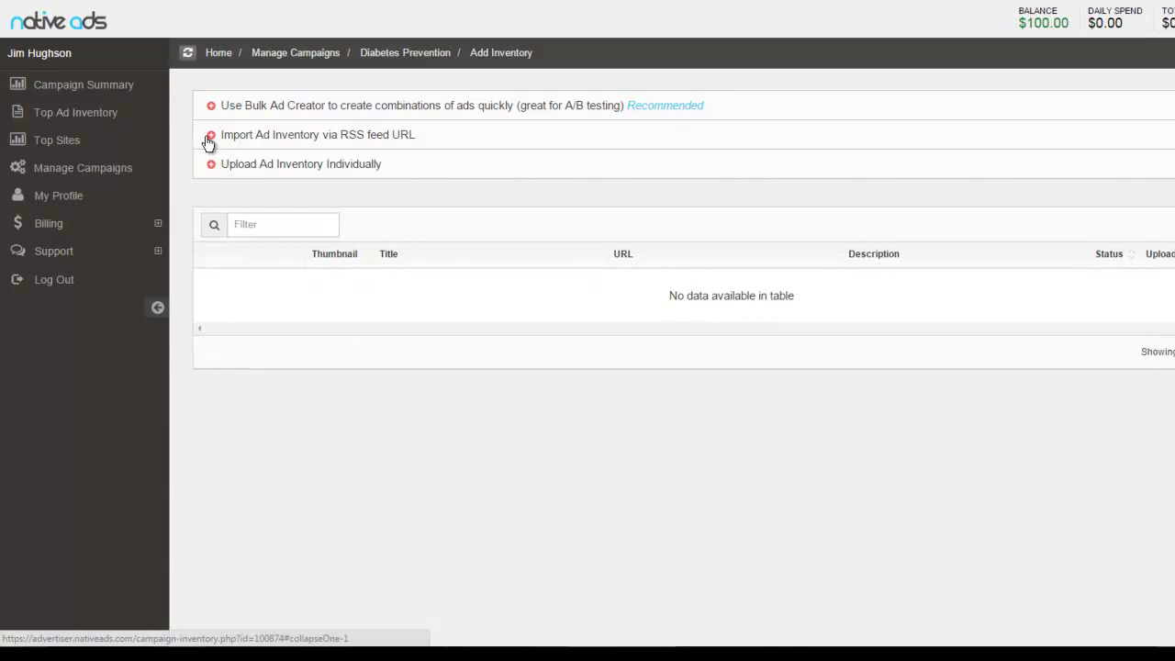
pyautogui.click(209, 138)
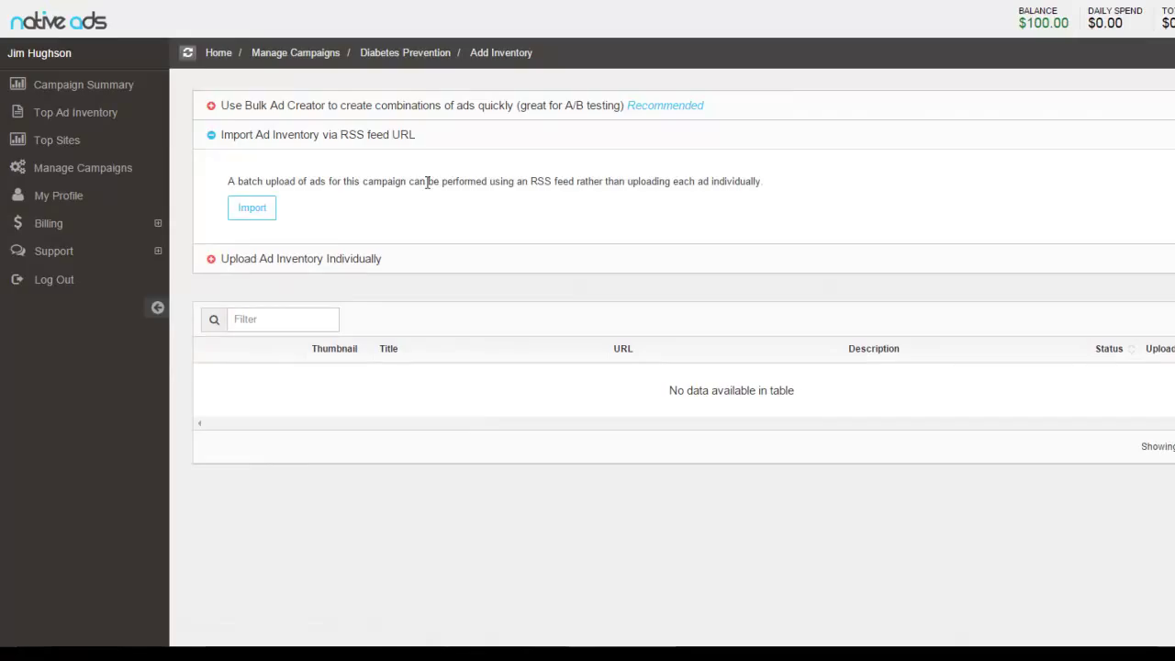
# Step: Enter RSS feed domain.com/rss with a 25-ad maximum, then return to Ad Inventory without importing
pyautogui.click(257, 213)
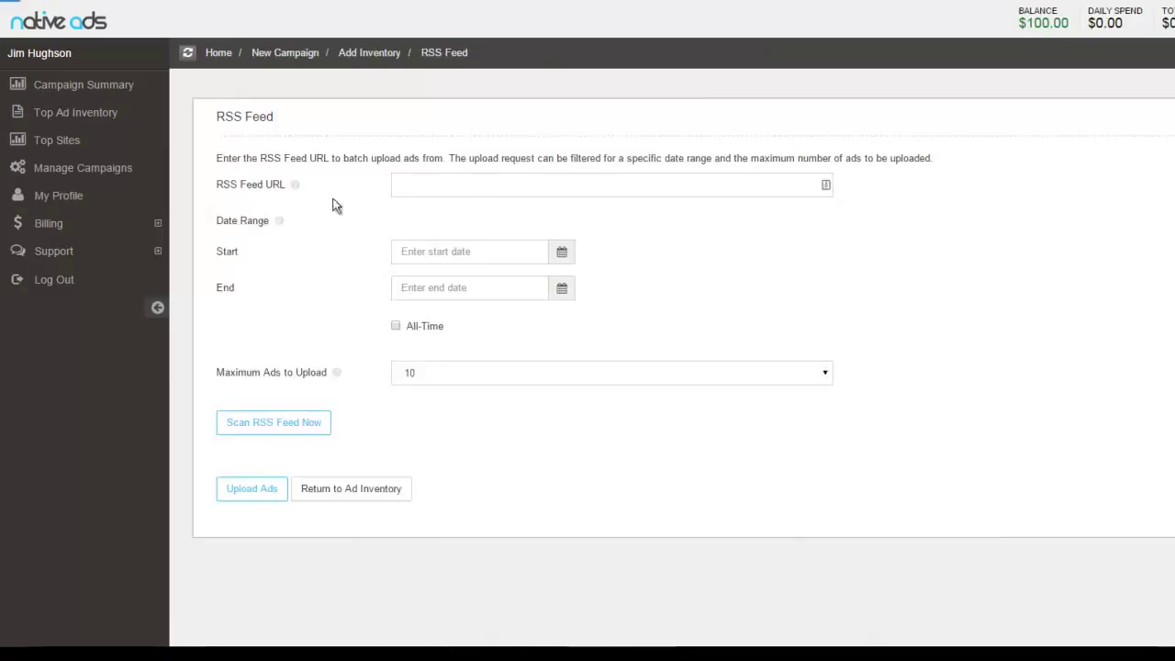
pyautogui.click(414, 184)
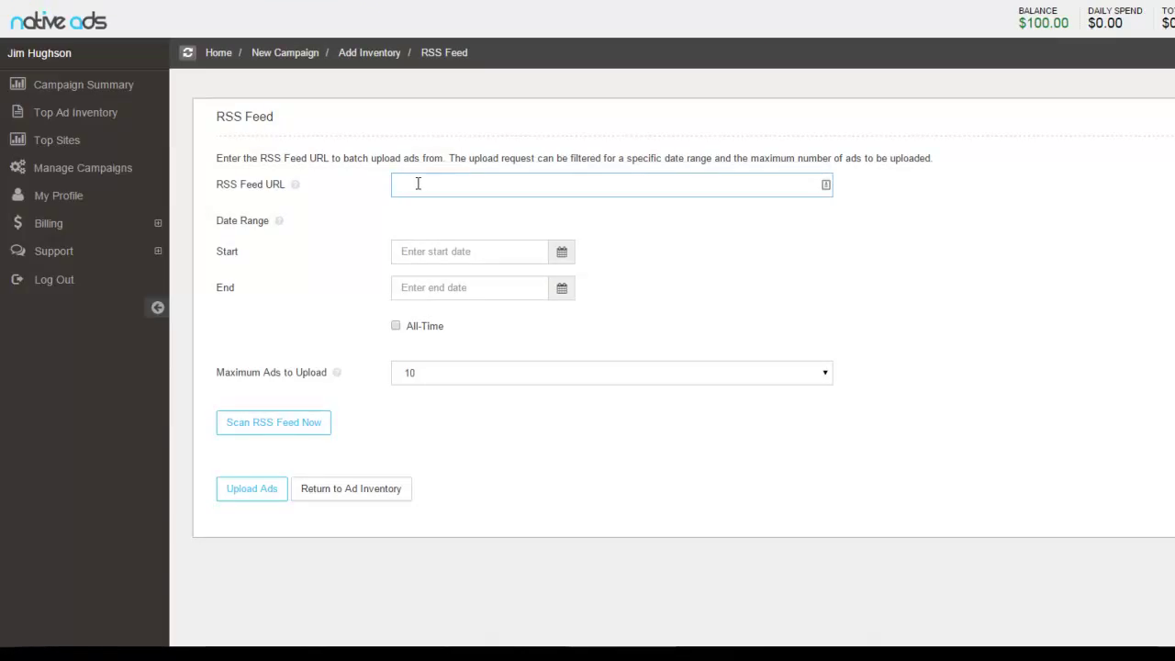
pyautogui.write('domain.com/rss')
pyautogui.click(440, 377)
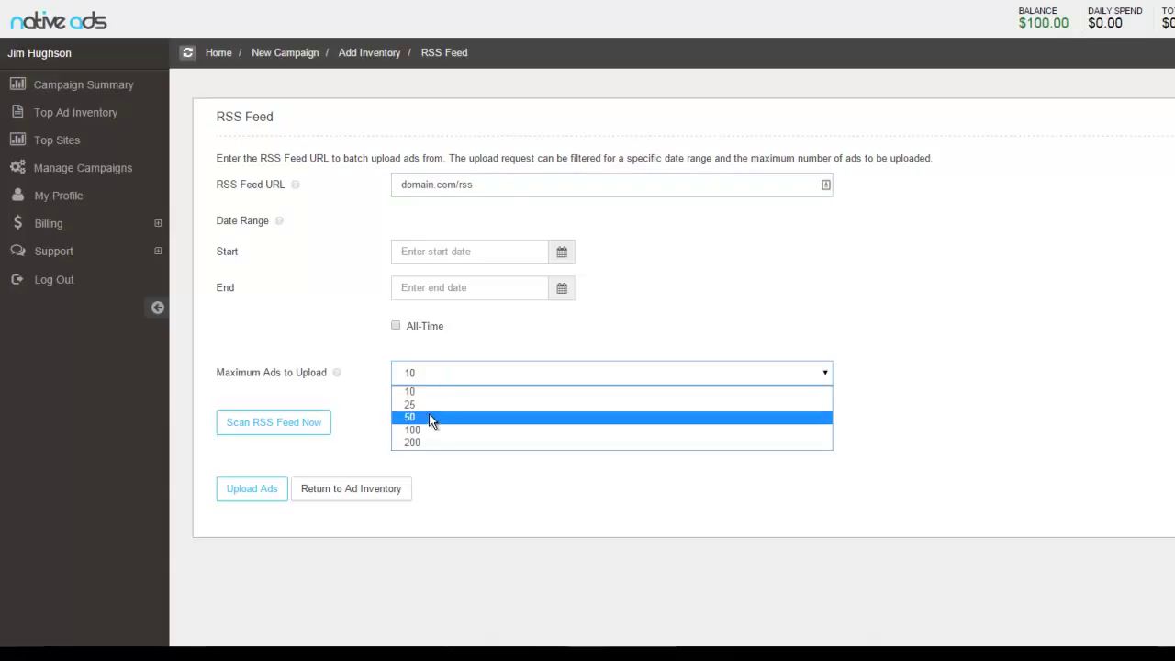
pyautogui.click(422, 404)
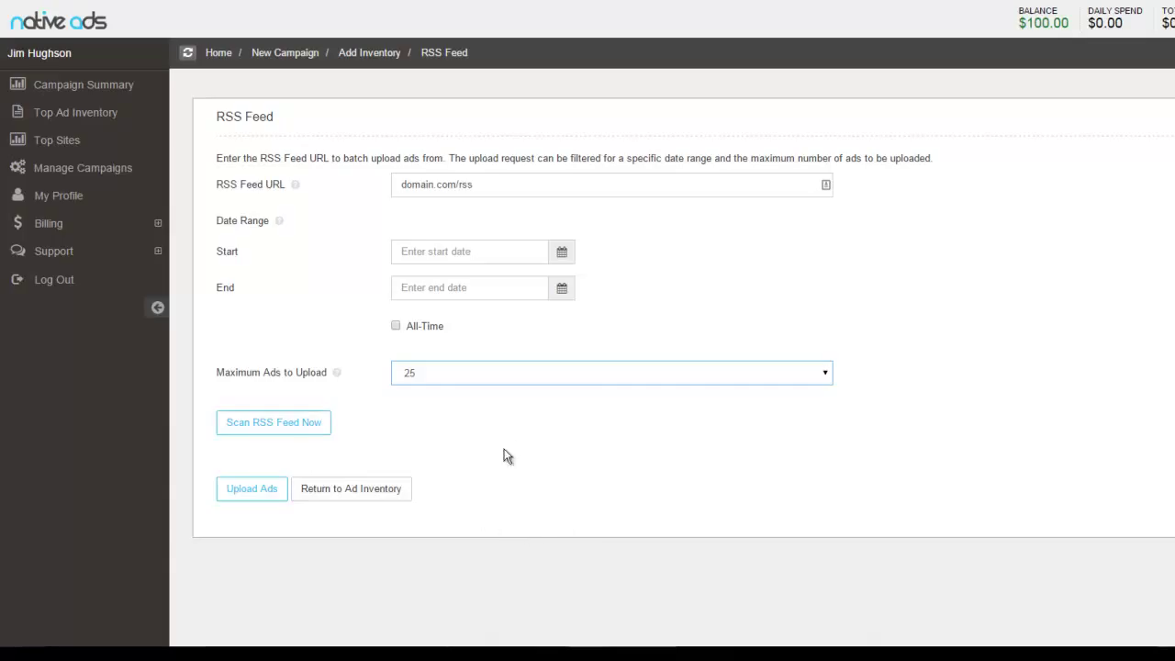
pyautogui.click(386, 496)
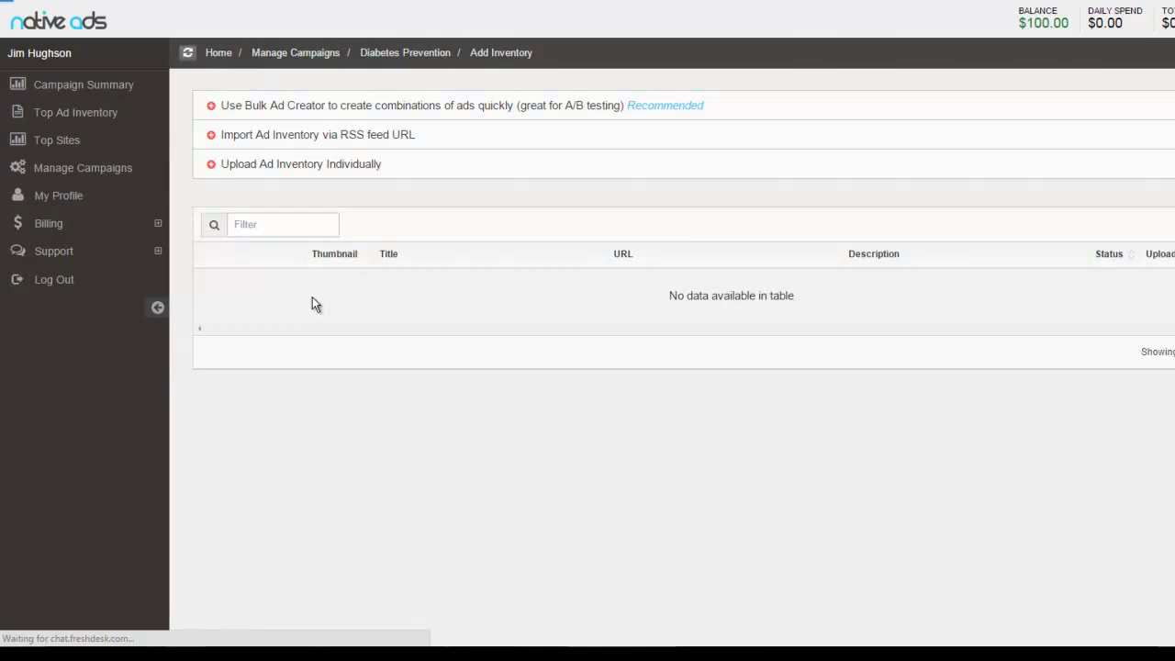
# Step: In the Bulk Ad Creator, enter the titles Title 1, Title 2 and Title 3
pyautogui.click(212, 106)
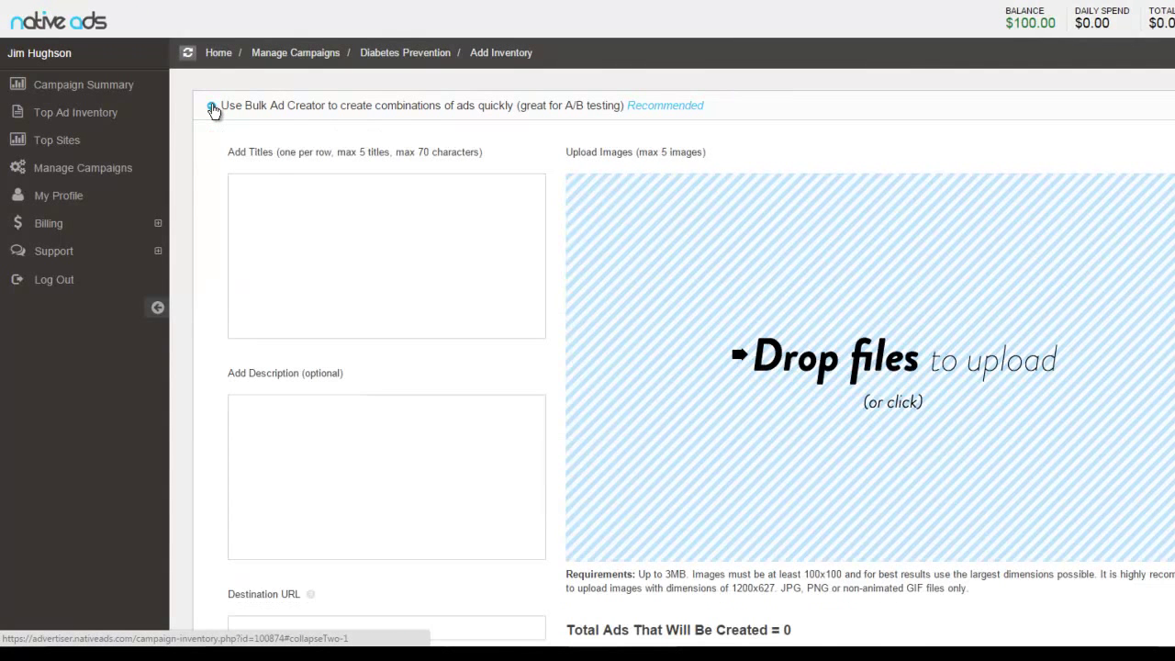
pyautogui.click(340, 260)
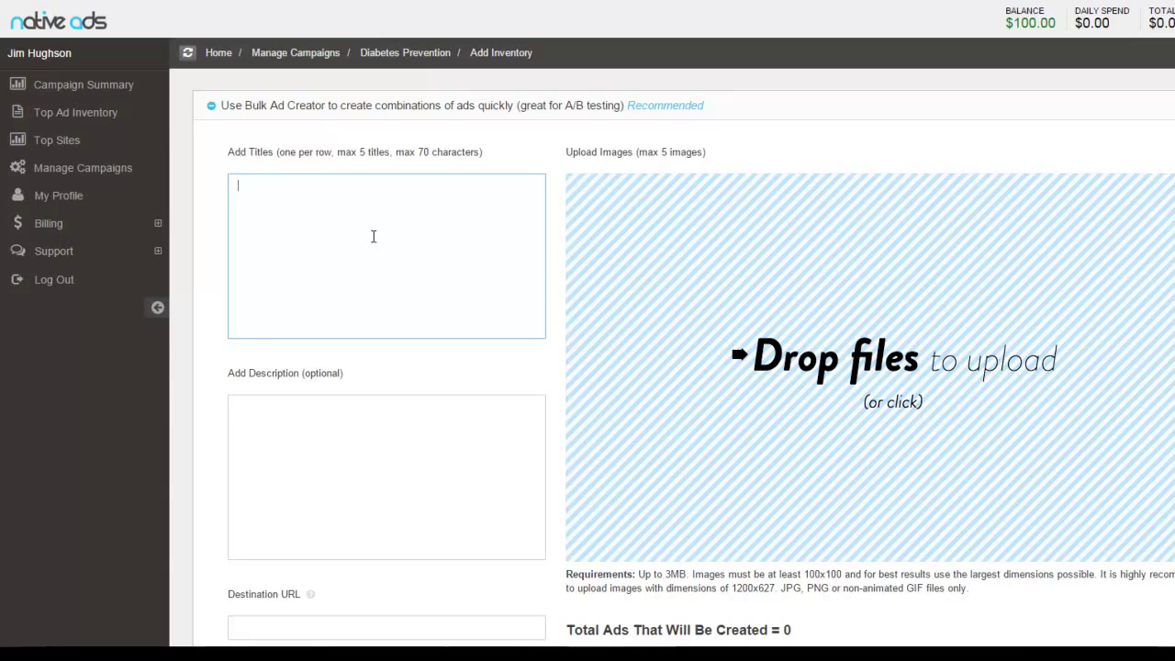
pyautogui.write('itle 1')
pyautogui.press('Return')
pyautogui.write('Title 2')
pyautogui.press('Return')
pyautogui.write('Title 3')
# Step: Add the description 'This is my description' and destination URL domain.com/url
pyautogui.click(419, 449)
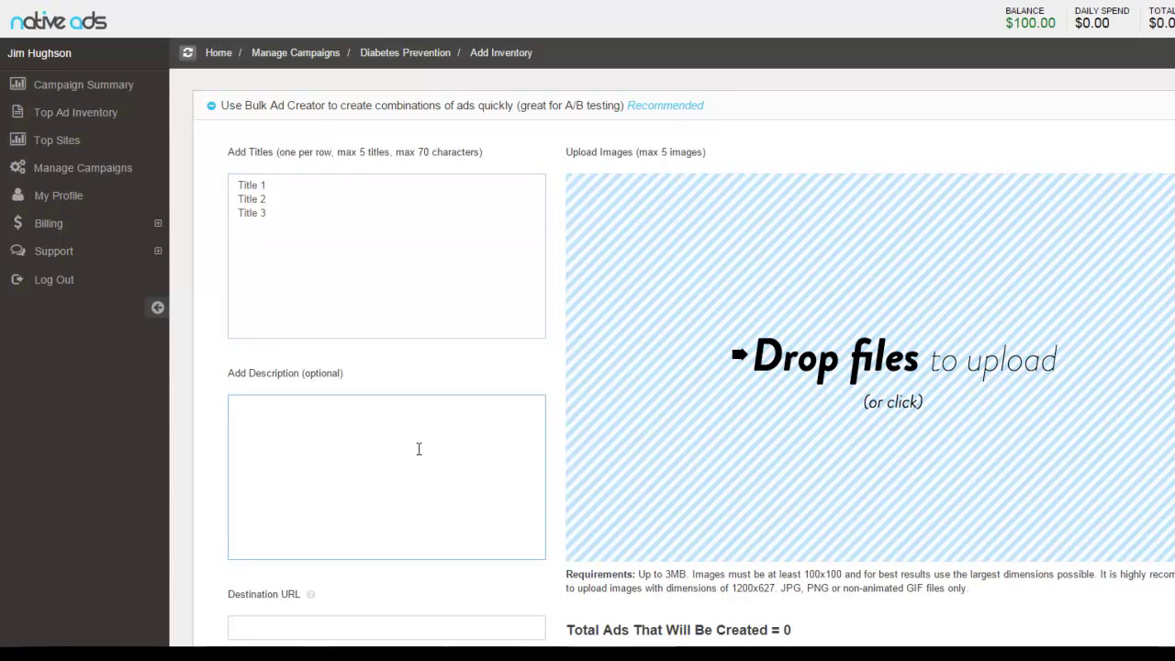
pyautogui.write('This is my descriptio')
pyautogui.scroll(-2, 433, 498)
pyautogui.click(349, 523)
pyautogui.write('domain.com/url')
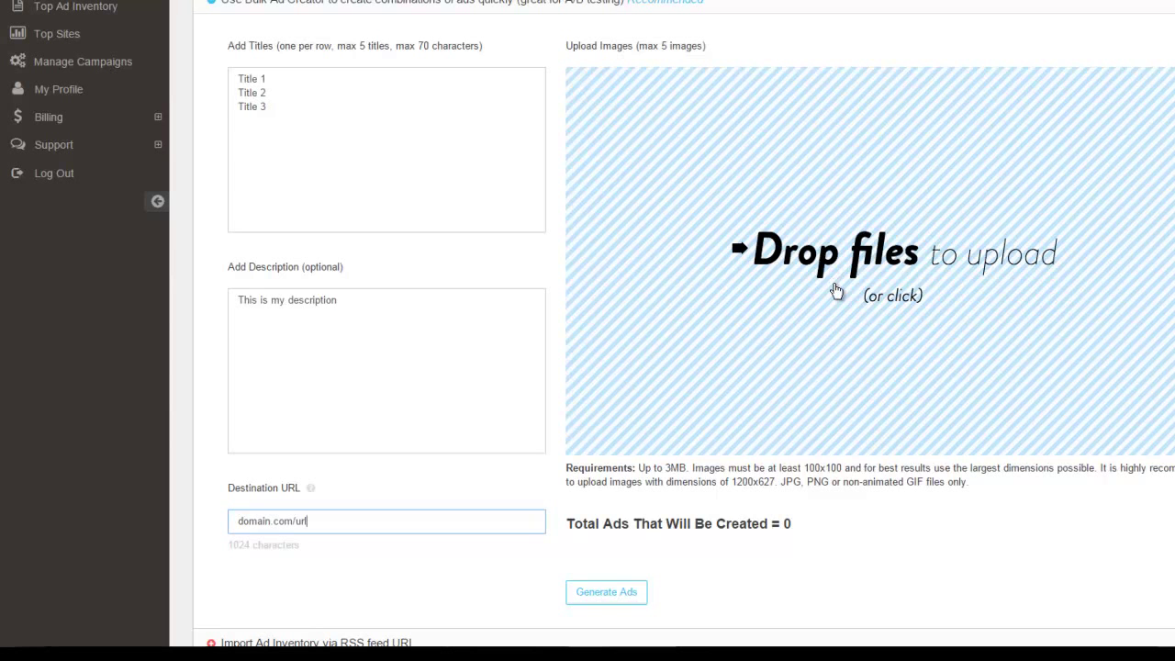
pyautogui.scroll(2, 839, 278)
# Step: Drop the desert, penguin and tulip images into the upload zone, giving 9 ads to create
pyautogui.moveTo(1166, 284); pyautogui.dragTo(846, 317)
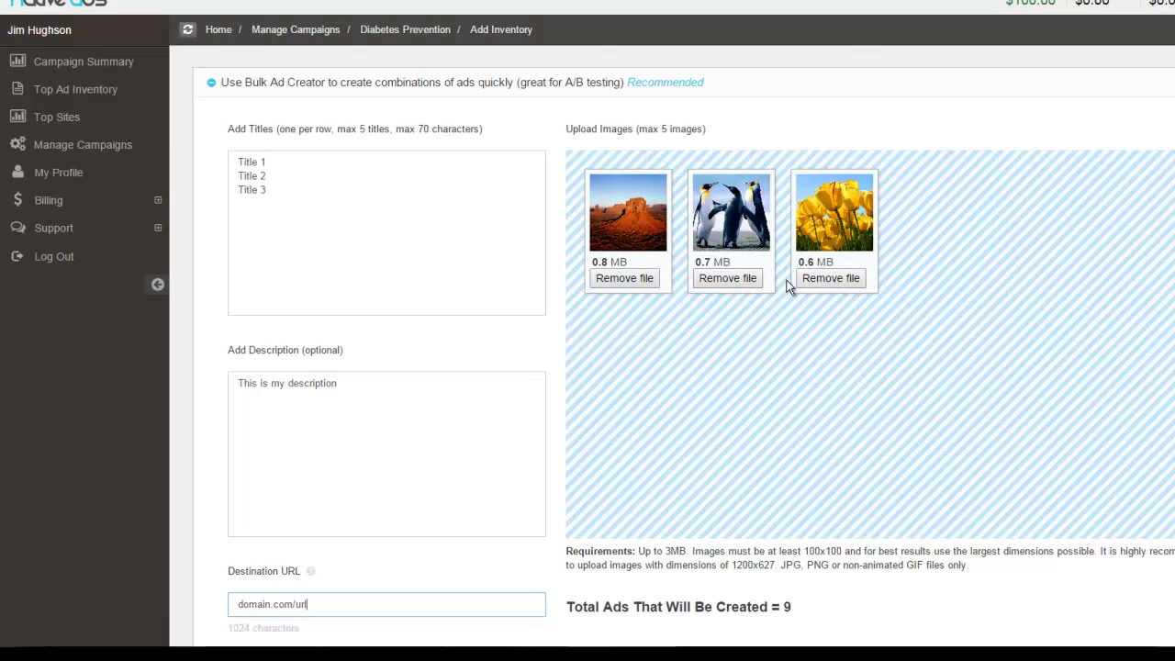
pyautogui.scroll(-3, 645, 357)
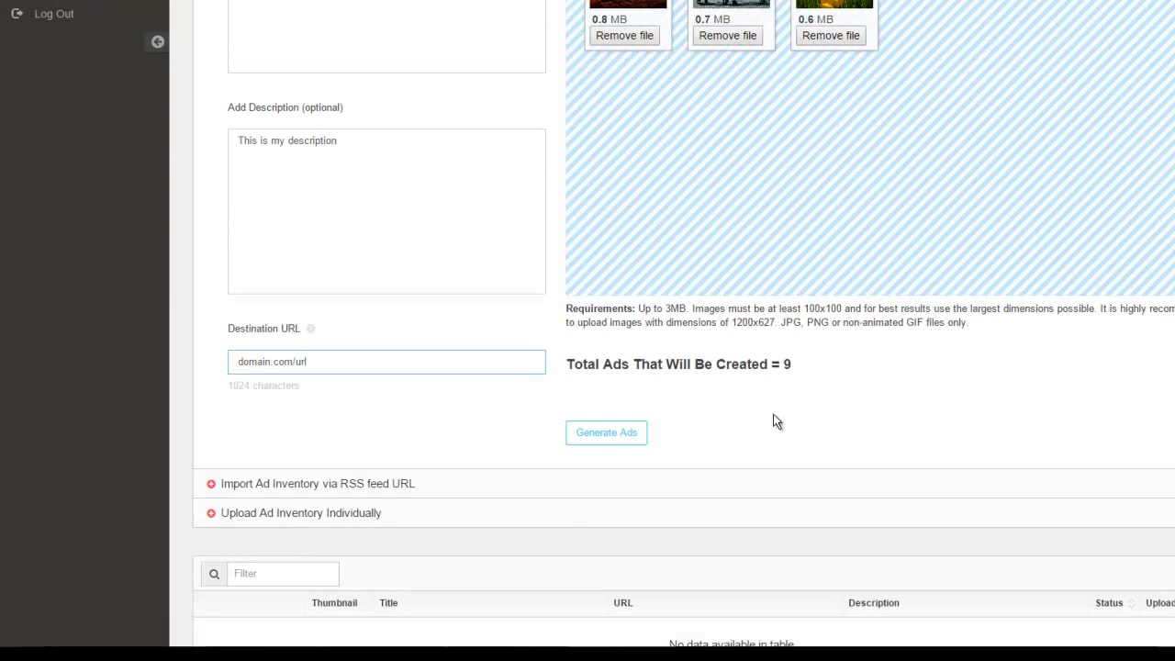
# Step: Generate the nine ad combinations and scroll through the review list
pyautogui.click(616, 444)
pyautogui.scroll(3, 762, 445)
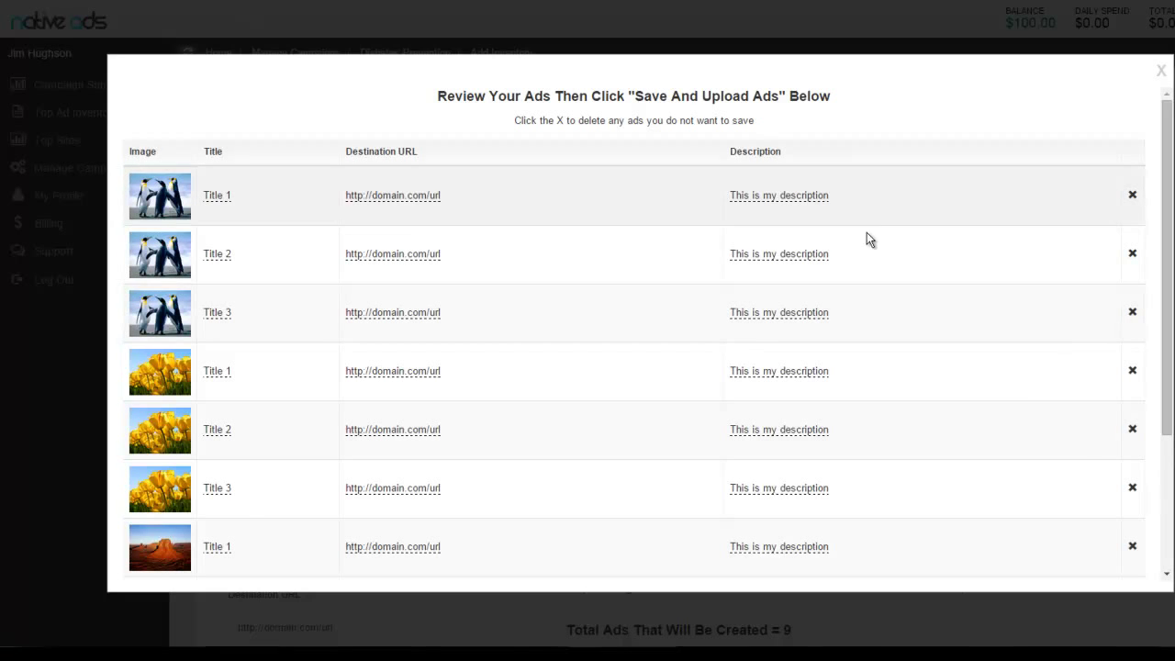
pyautogui.scroll(-3, 282, 407)
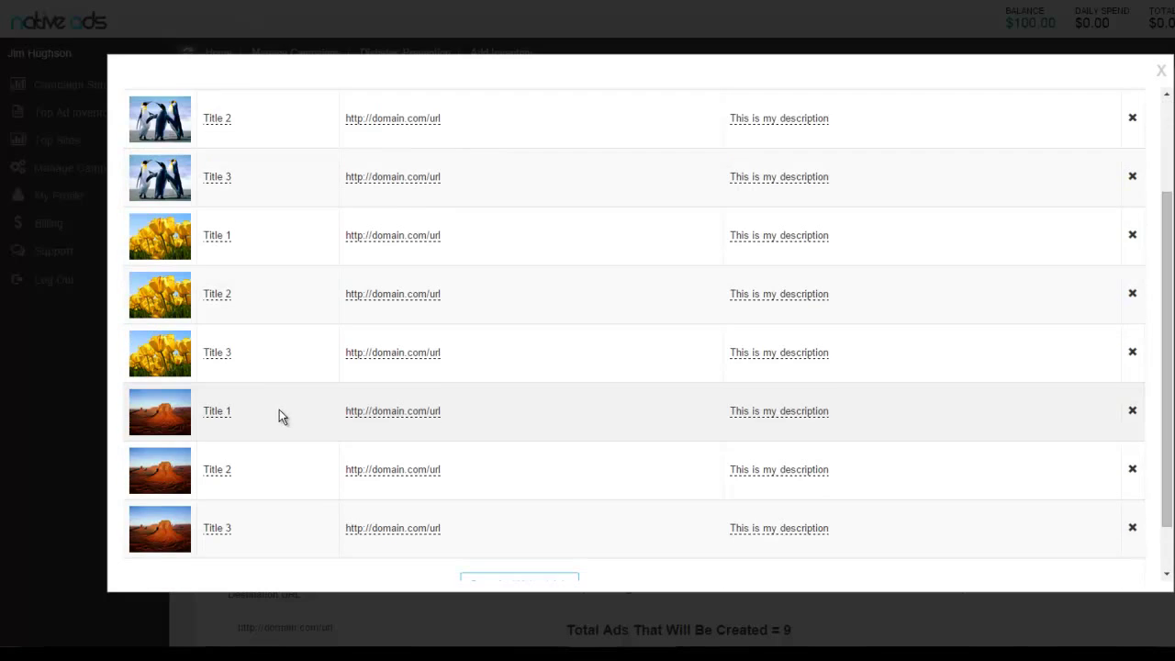
pyautogui.scroll(-1, 279, 409)
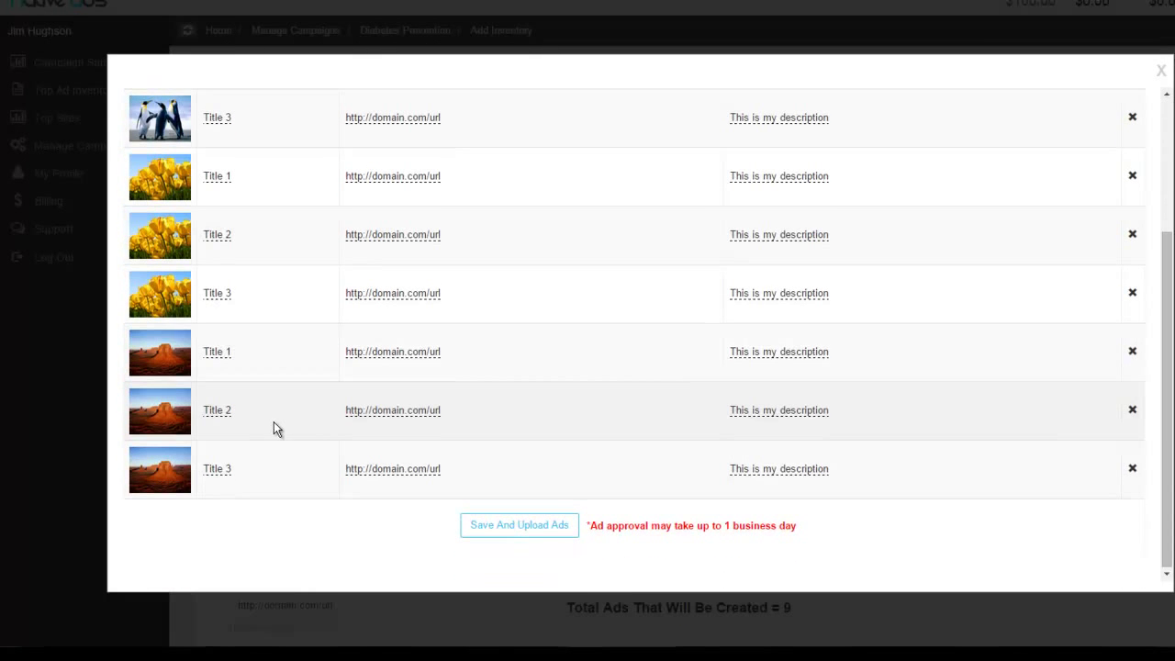
# Step: Delete the tulip Title 3 and desert Title 2 ads, then continue to the Billing Payment Methods page
pyautogui.click(1132, 295)
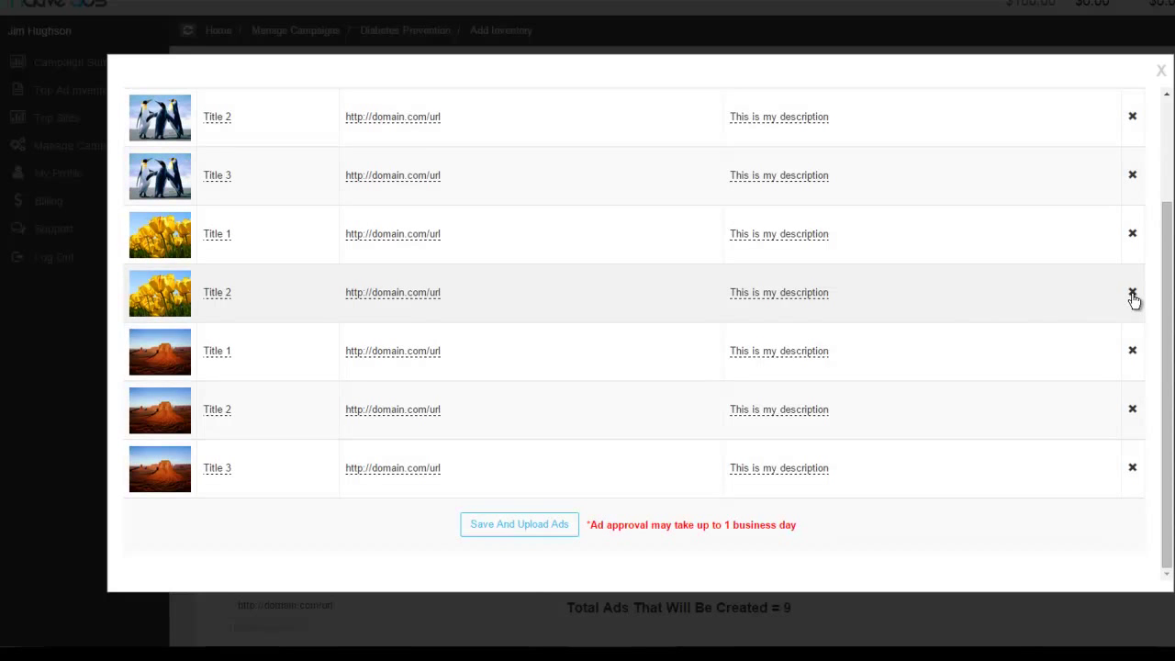
pyautogui.click(1133, 410)
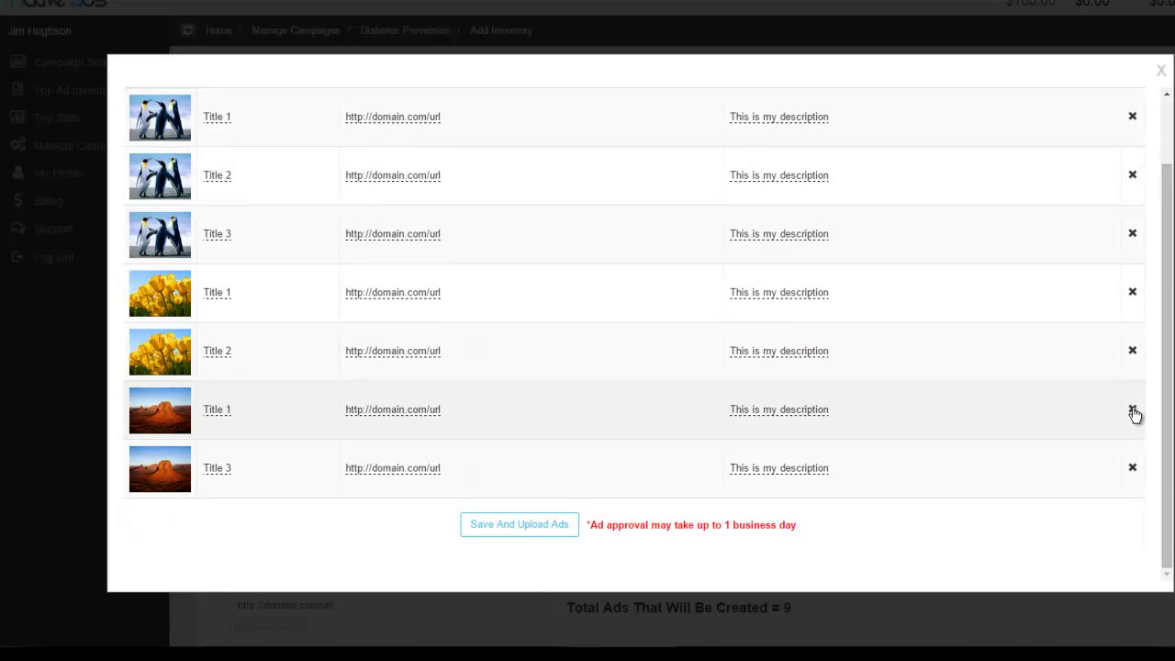
pyautogui.click(538, 534)
# Step: Save and upload the seven remaining ads, landing on Billing > Payment Methods
pyautogui.click(538, 534)
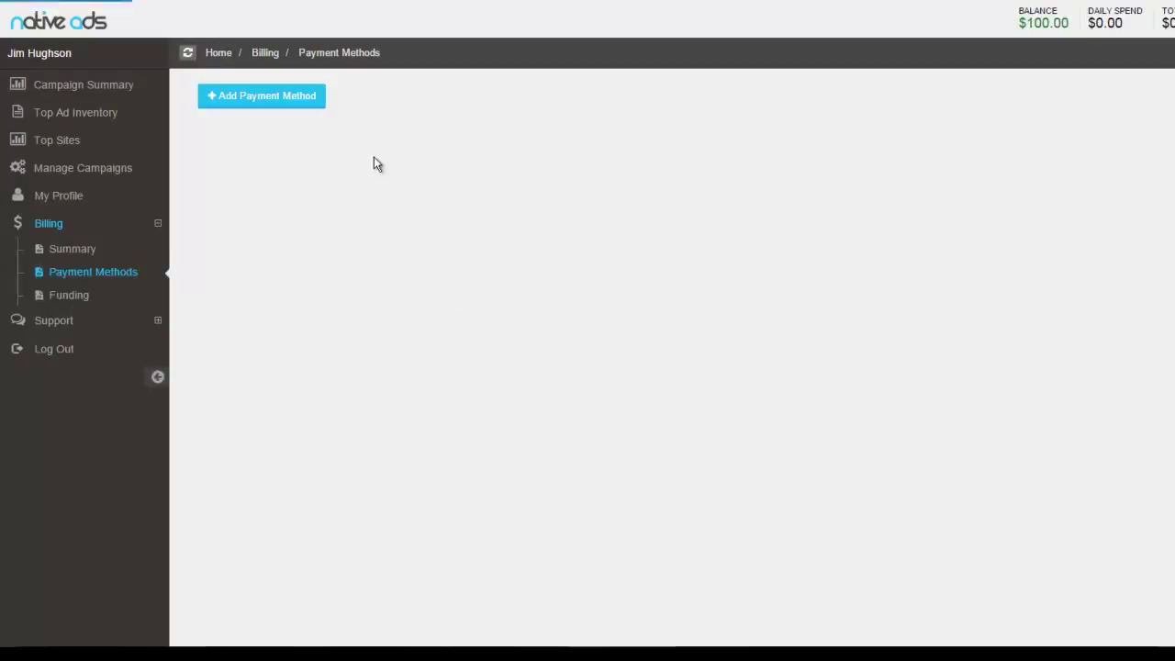